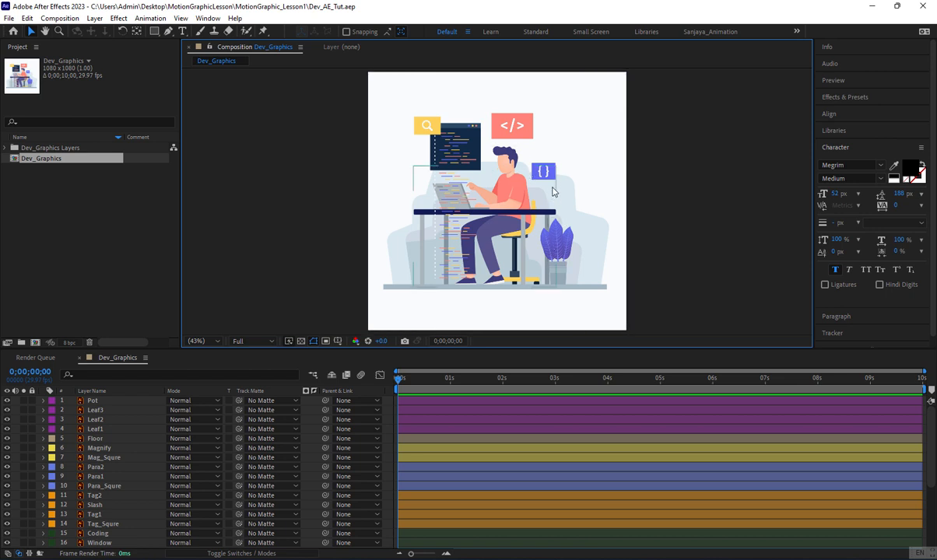
Select individual pieces of the illustration, including the tag, magnifier box, table and head, to identify their layers
click(551, 177)
click(514, 128)
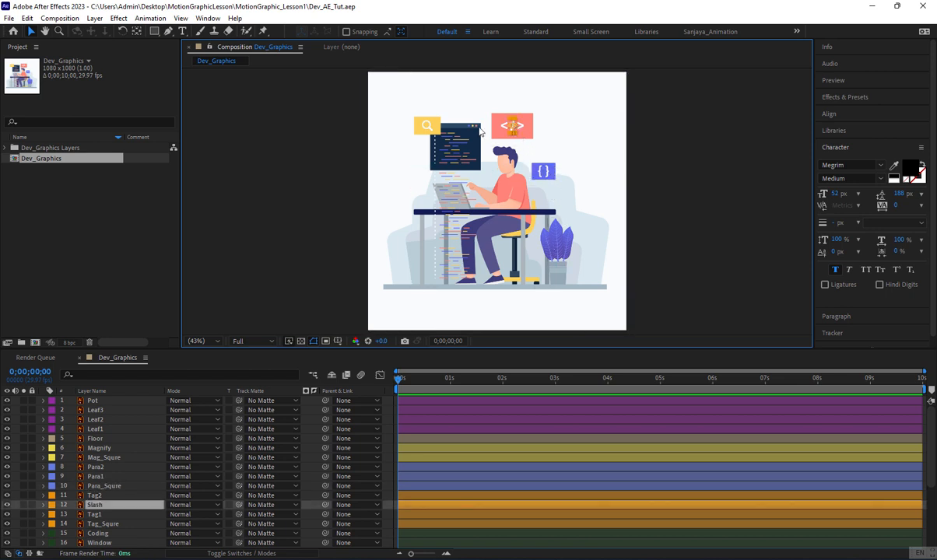
click(423, 148)
click(426, 123)
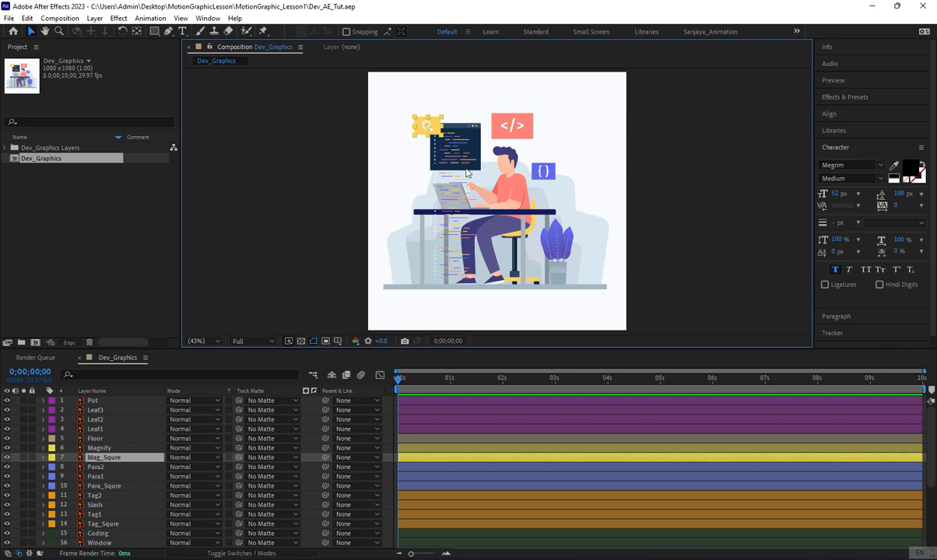
click(489, 216)
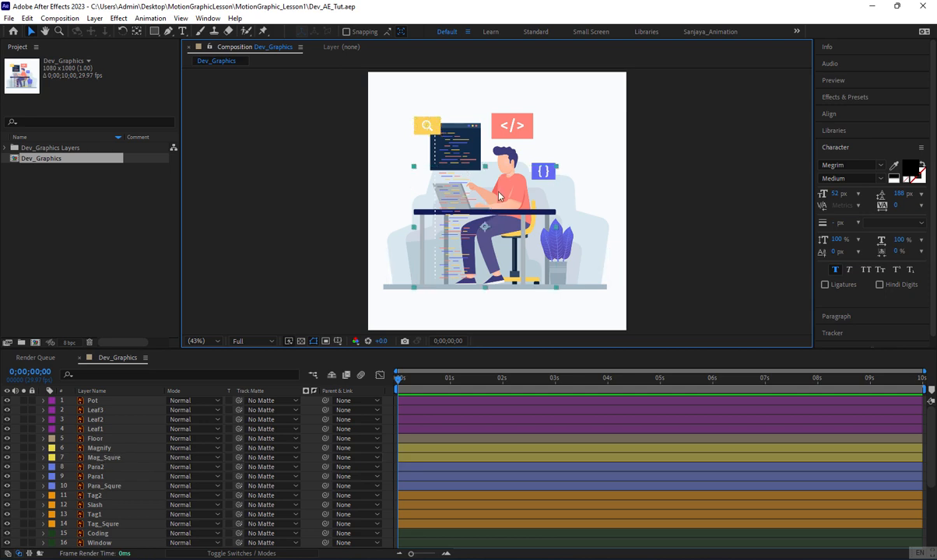
click(498, 156)
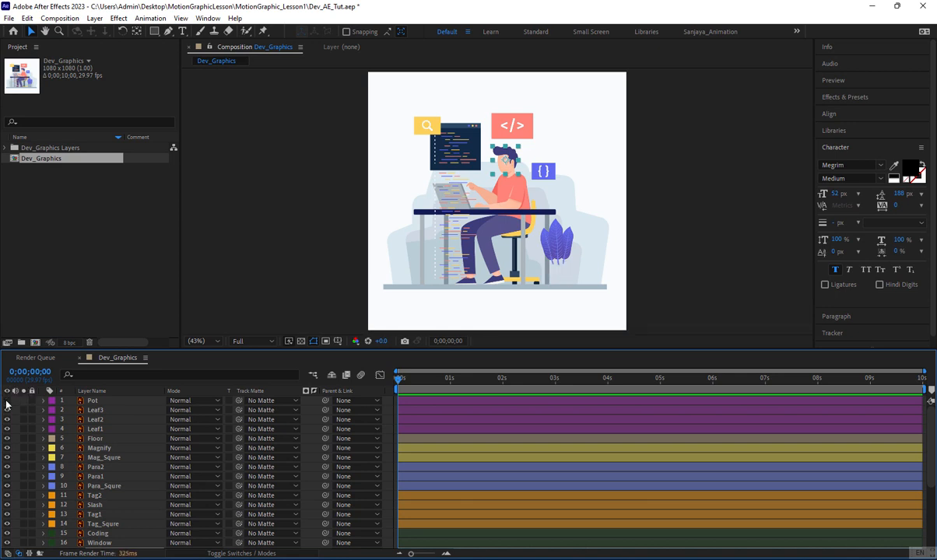
Hide all layers from Pot through Window, leaving the man, desk, chair and background shapes visible
click(6, 402)
click(6, 410)
click(6, 419)
click(6, 429)
click(7, 439)
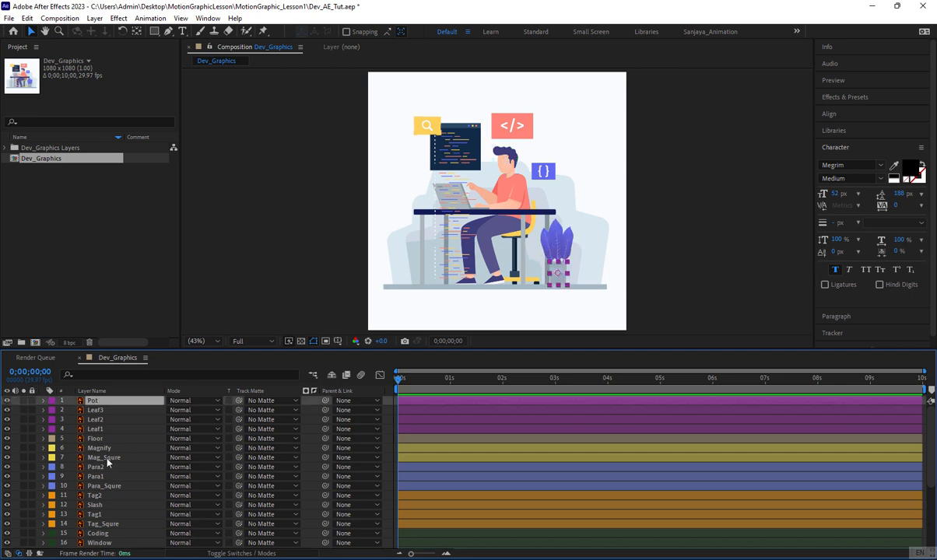
scroll(95, 466, down, 2)
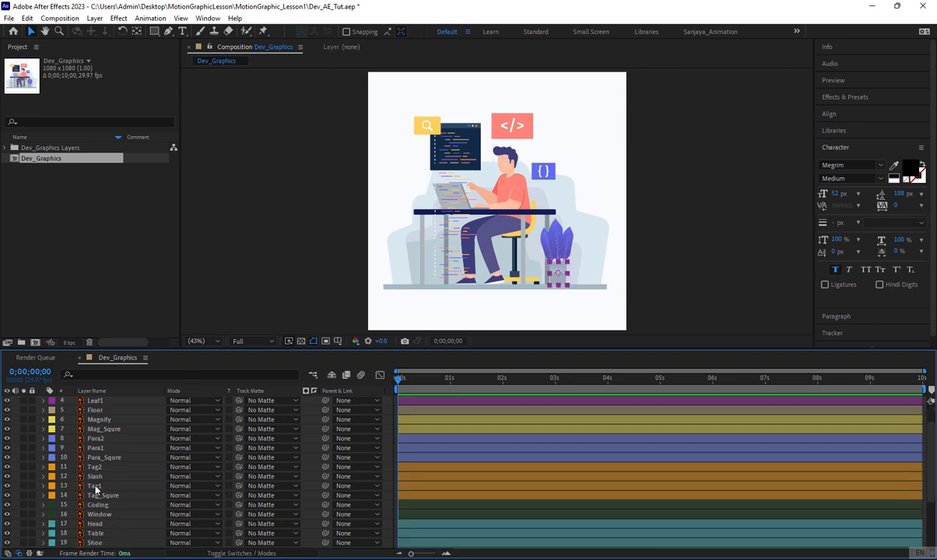
shift+click(101, 487)
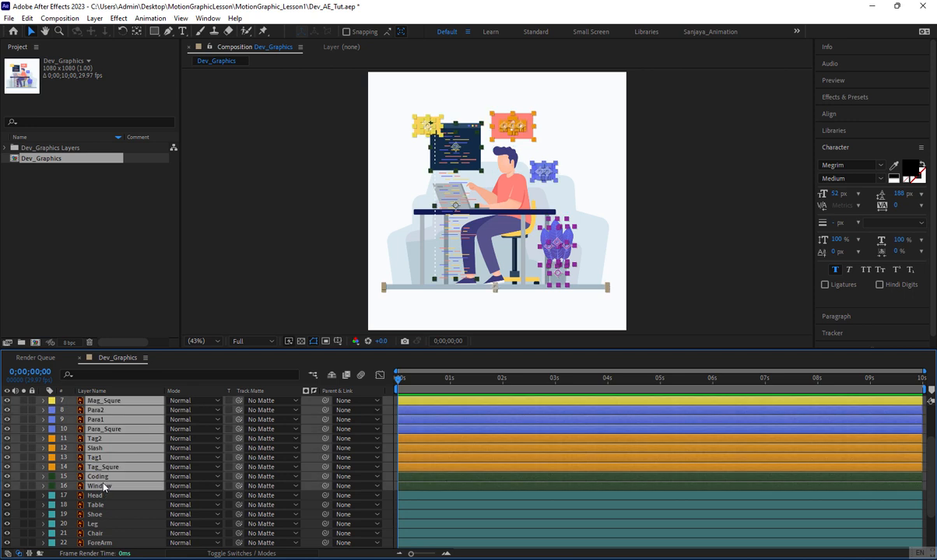
click(7, 486)
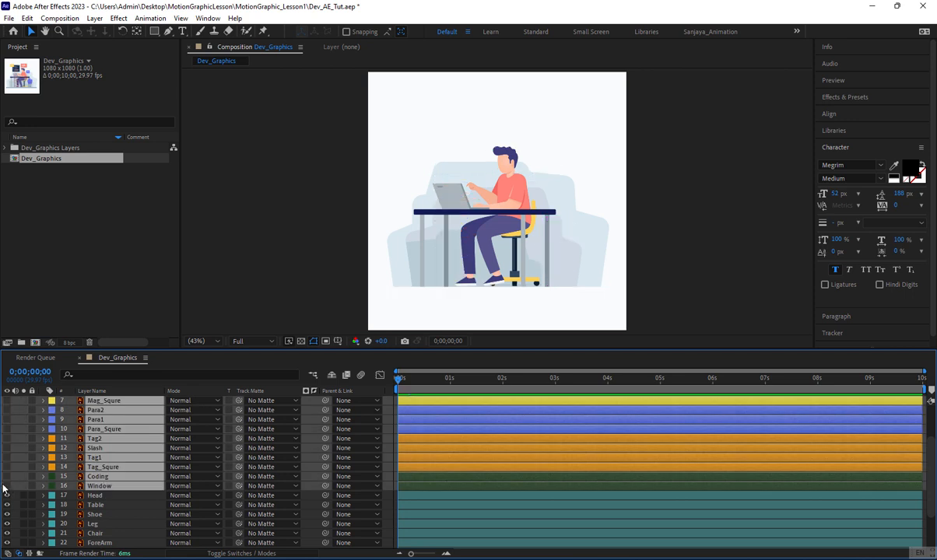
Lock the Table layer and the four background layers from bg_3 through Bg
click(480, 201)
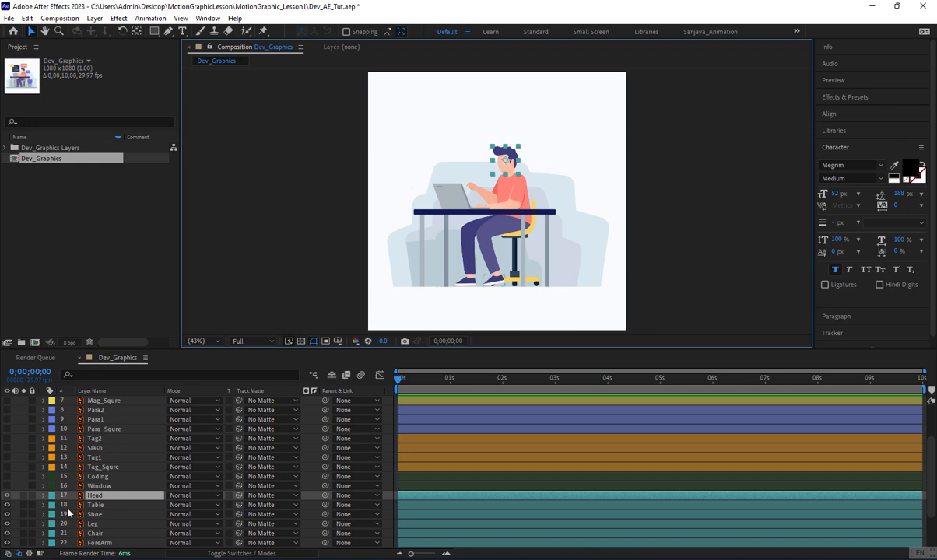
click(96, 505)
click(32, 505)
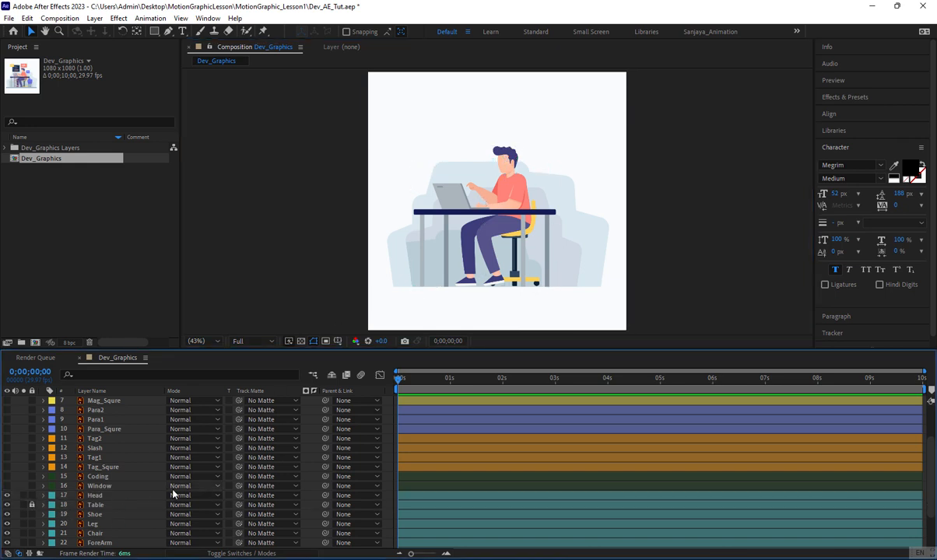
click(482, 188)
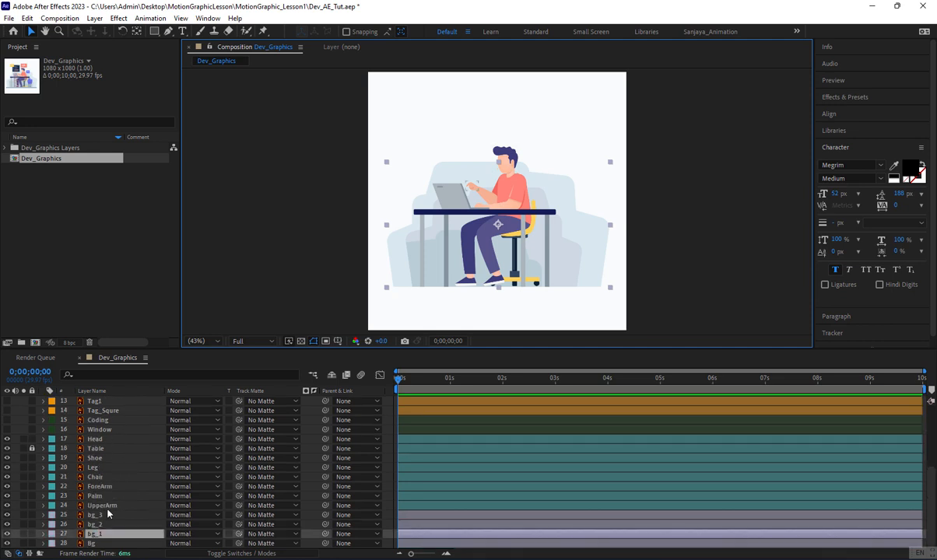
scroll(109, 510, down, 2)
click(92, 515)
shift+click(92, 543)
click(33, 515)
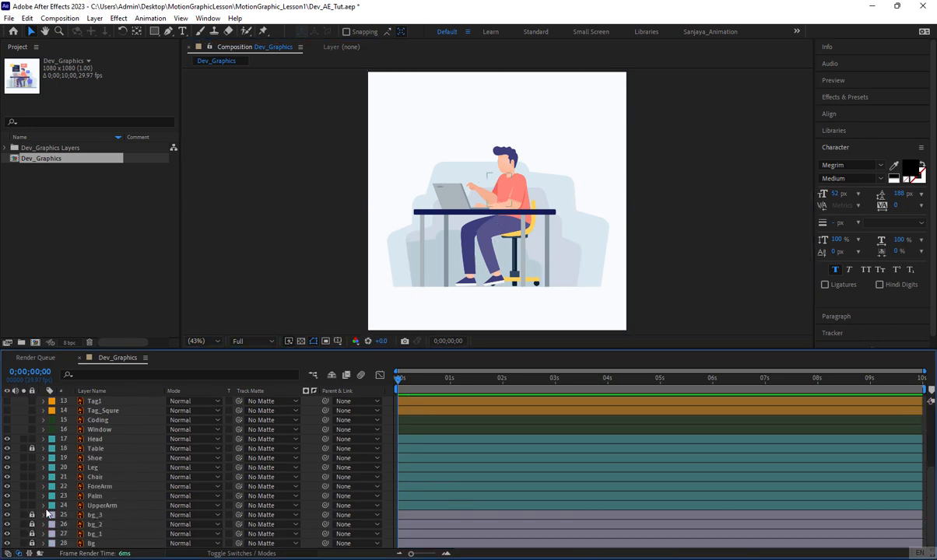
Select the ForeArm, Palm and UpperArm layers together and solo them
click(469, 193)
shift+click(491, 199)
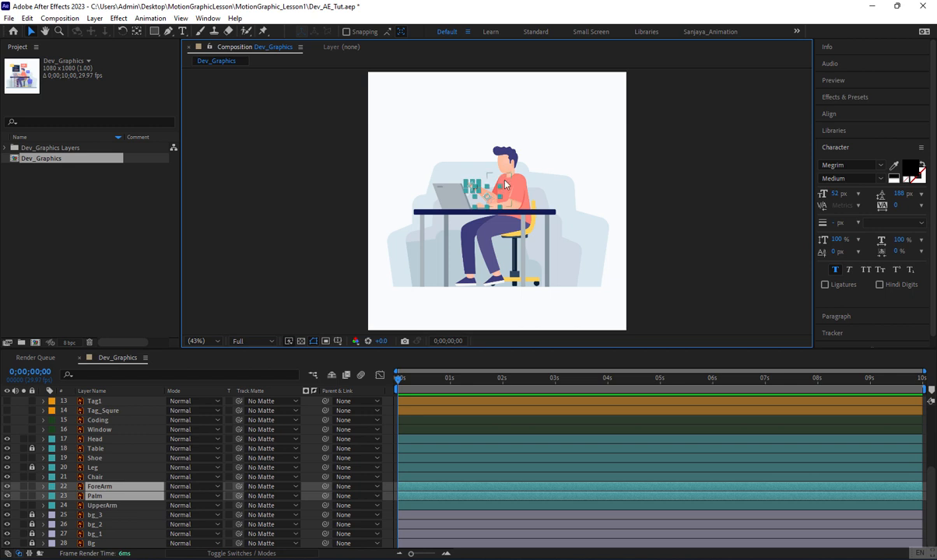
shift+click(505, 184)
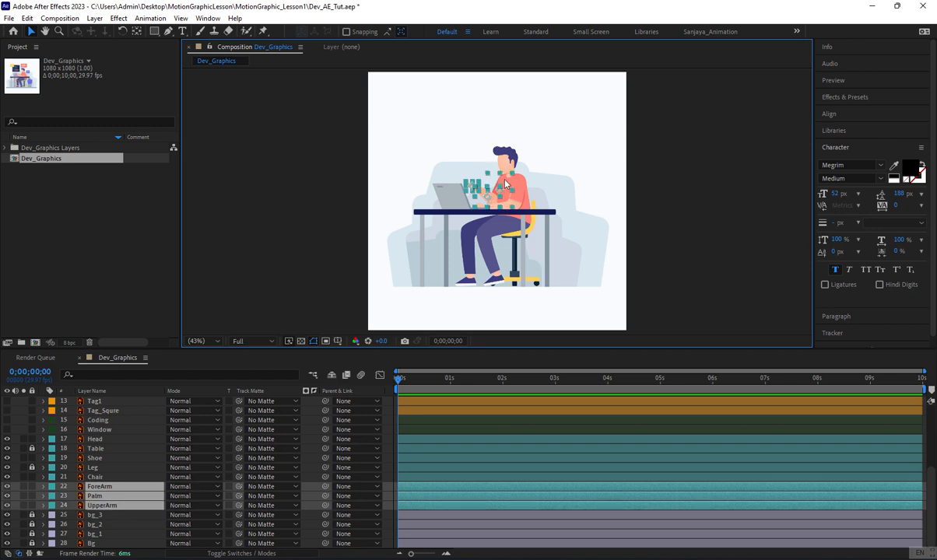
key(slash)
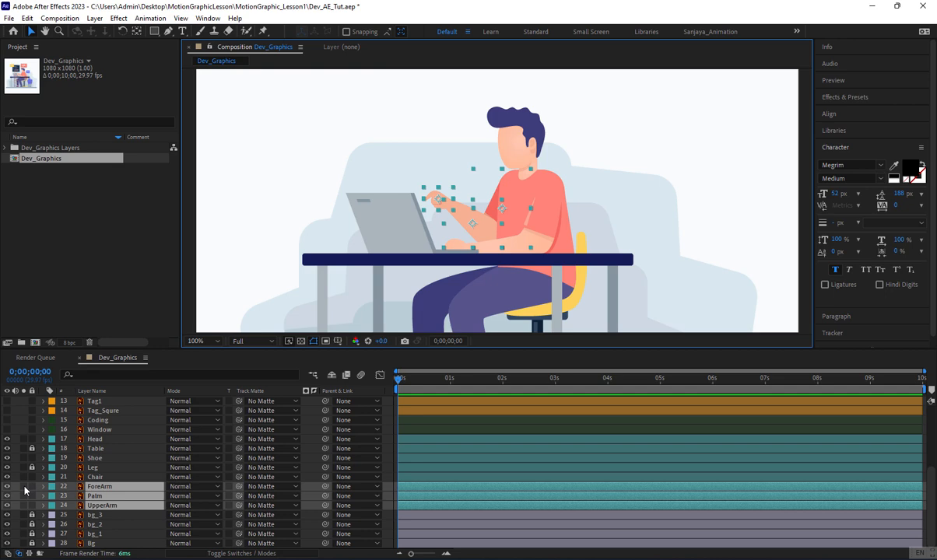
click(23, 486)
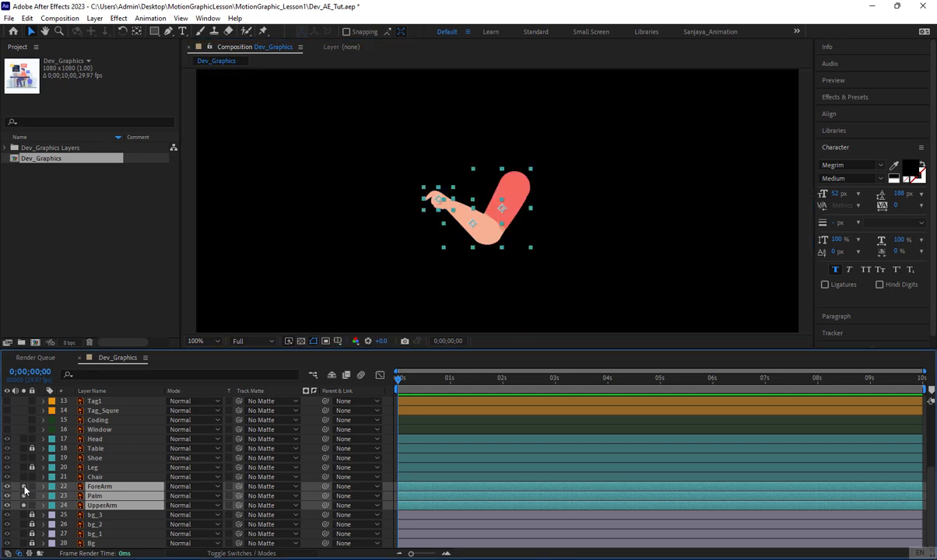
Try rotating the UpperArm layer around its centred anchor point to -7°, and undo the rotation
click(380, 198)
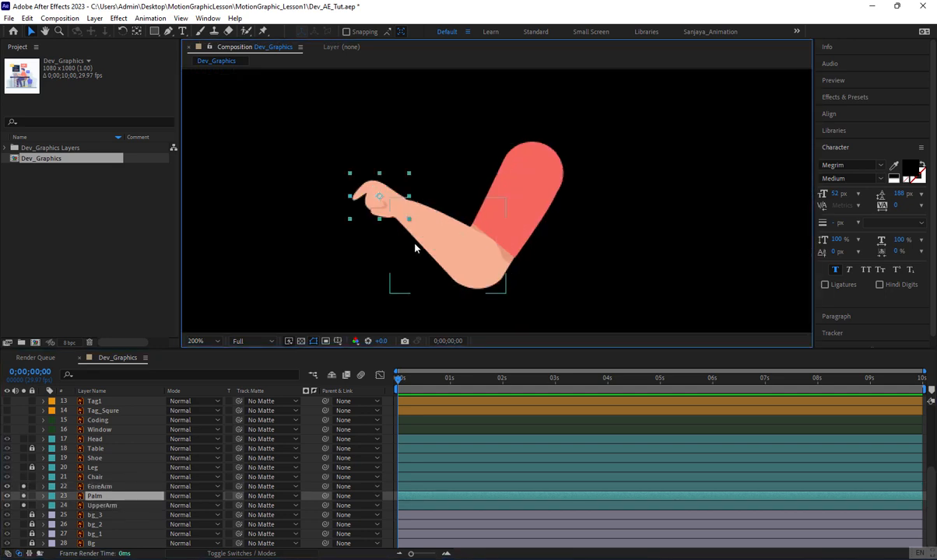
click(414, 243)
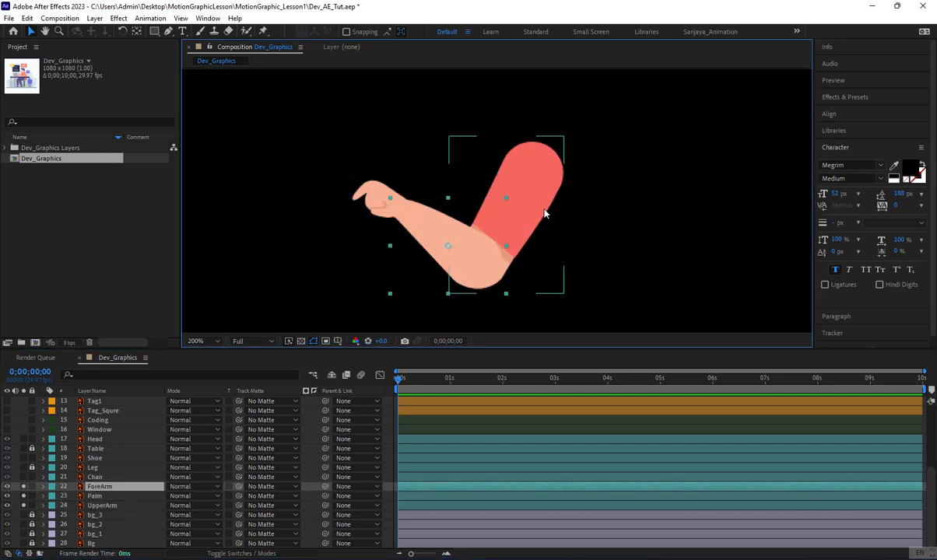
click(544, 209)
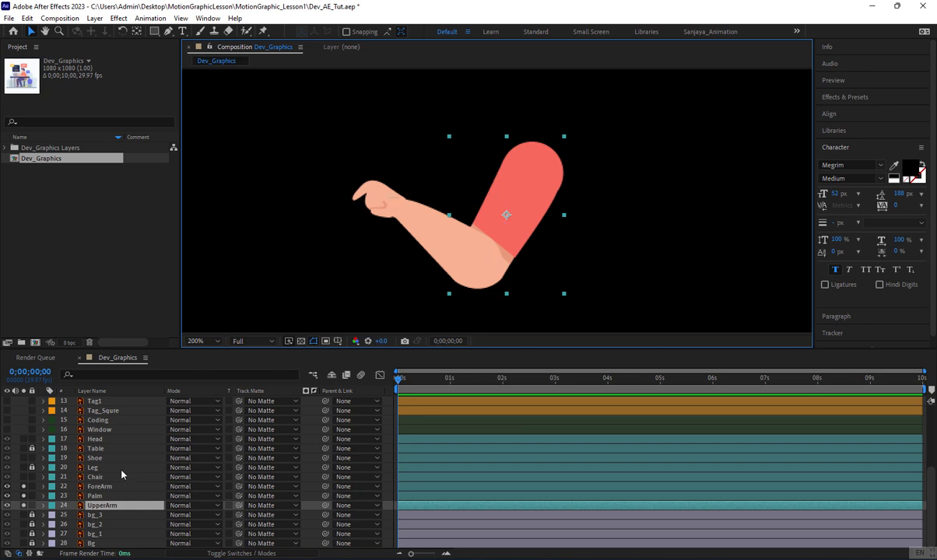
key(r)
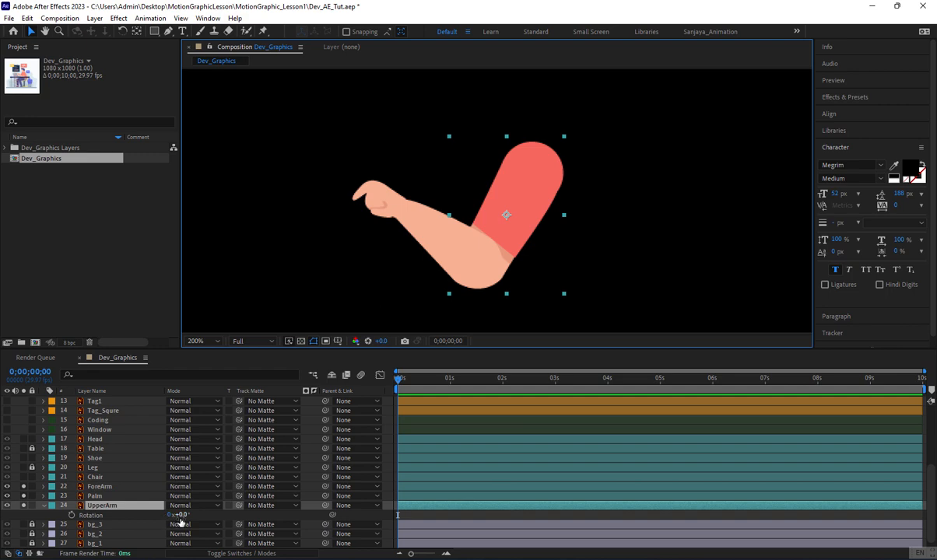
mouse_move(180, 517)
mouse_down()
mouse_move(227, 506)
mouse_move(176, 509)
mouse_move(194, 506)
mouse_move(261, 506)
mouse_move(183, 518)
mouse_up()
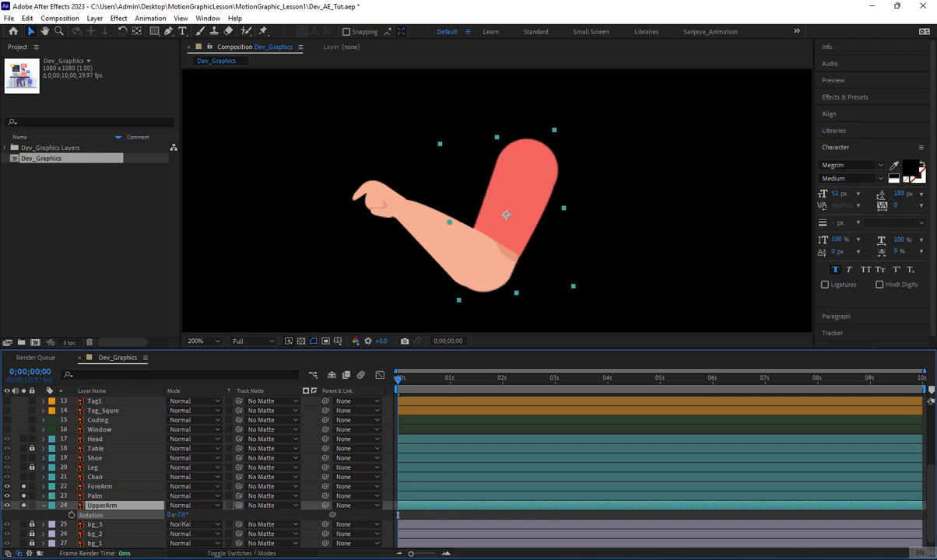
key(ctrl+z)
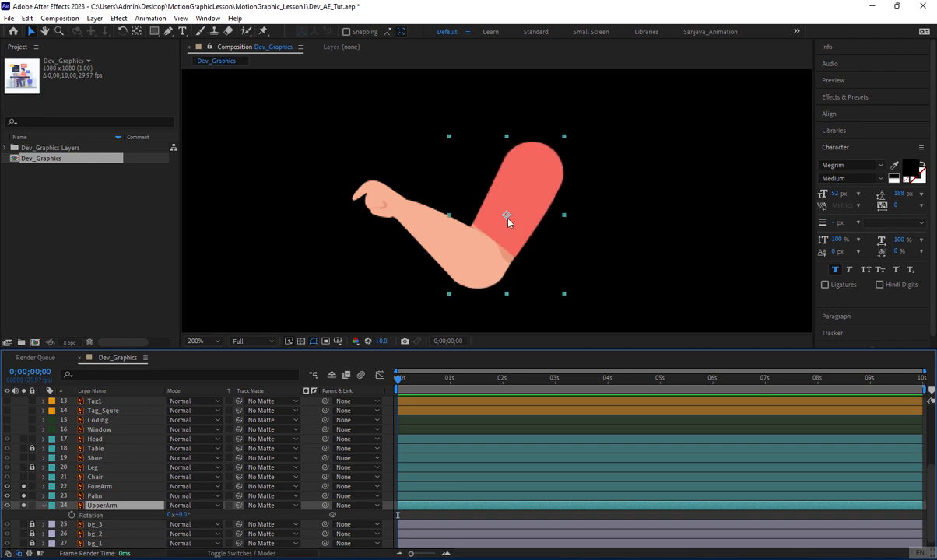
Move the UpperArm layer's anchor point to the shoulder joint and test its rotation from there
click(138, 32)
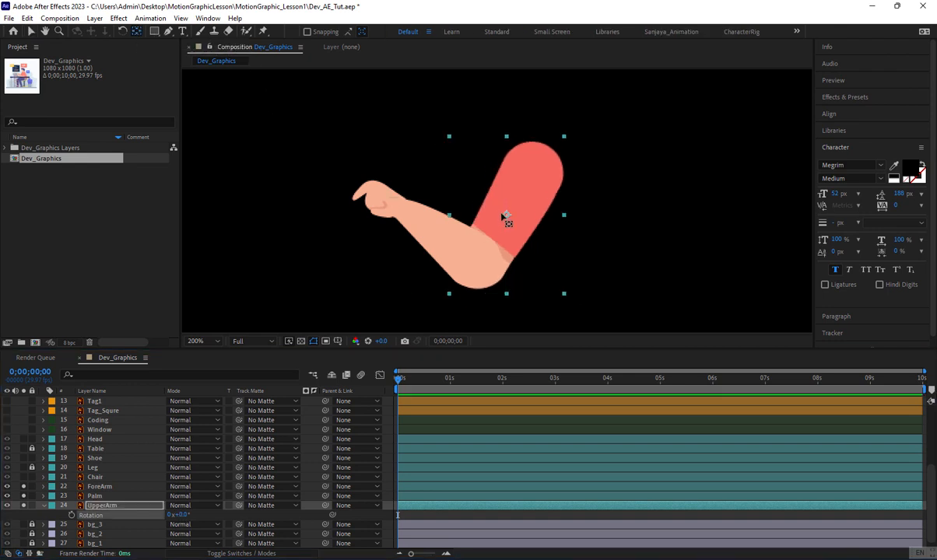
drag(506, 215, 535, 168)
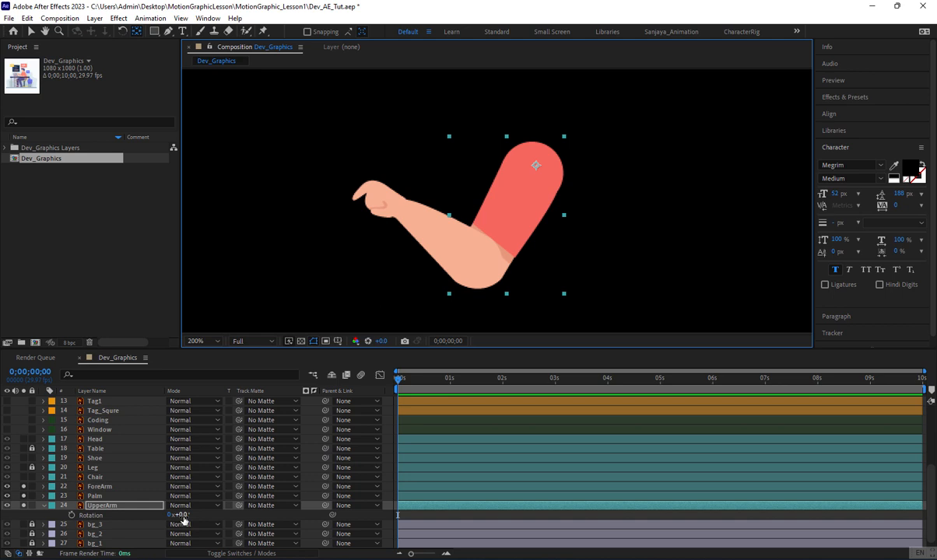
mouse_move(179, 516)
mouse_down()
mouse_move(142, 507)
mouse_move(123, 513)
mouse_move(177, 515)
mouse_up()
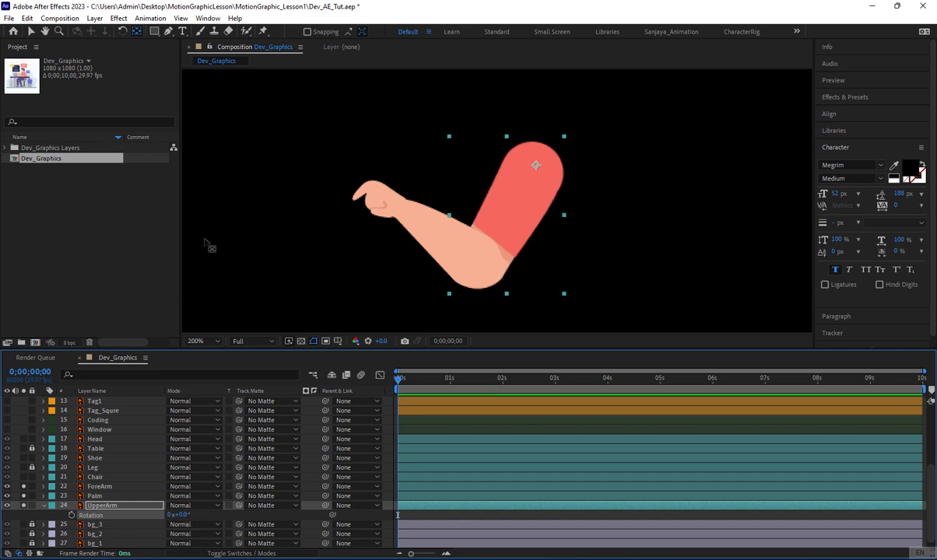
Move the ForeArm layer's anchor point to the elbow and the Palm layer's anchor point to the wrist
click(416, 227)
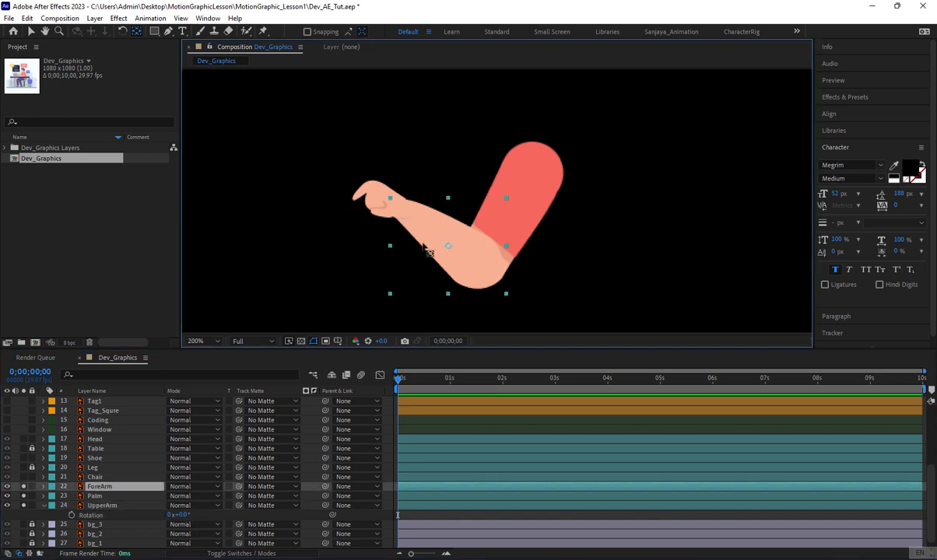
drag(448, 247, 483, 266)
click(374, 198)
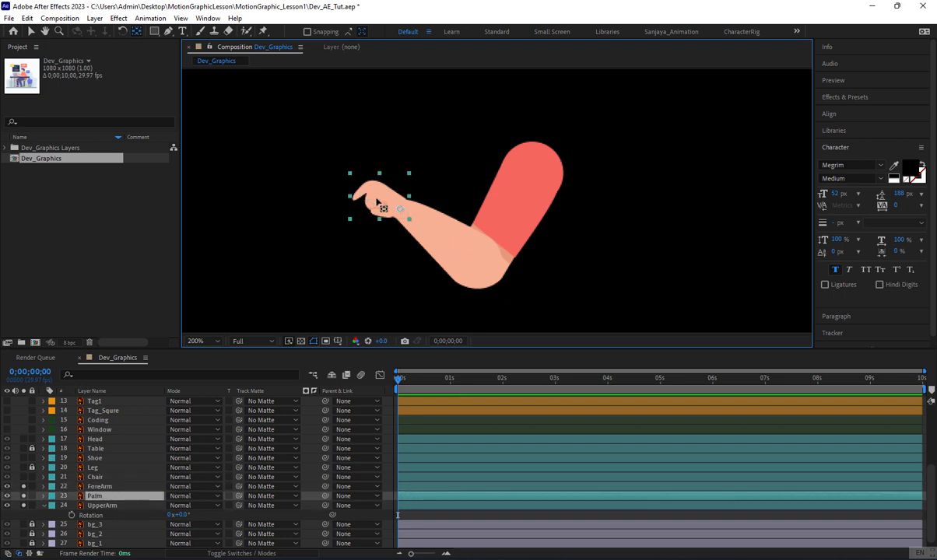
Place the ForeArm layer below the UpperArm layer in the stacking order
click(461, 231)
click(370, 194)
click(481, 140)
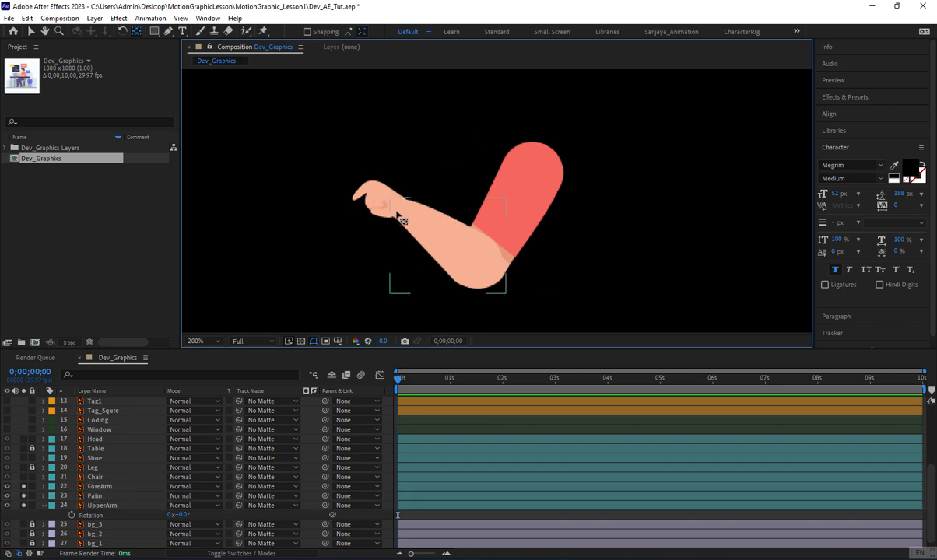
click(424, 232)
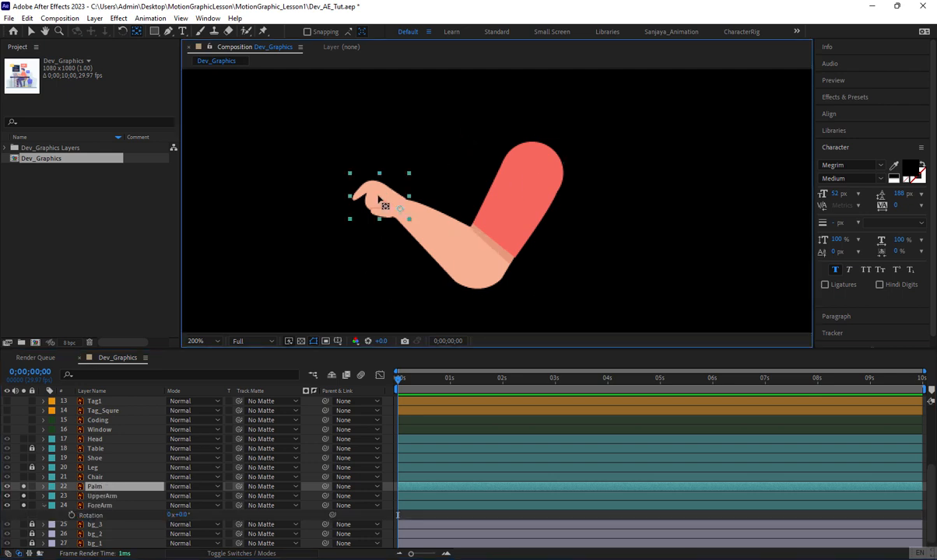
Parent the Palm layer to ForeArm and the ForeArm layer to UpperArm
drag(377, 198, 374, 191)
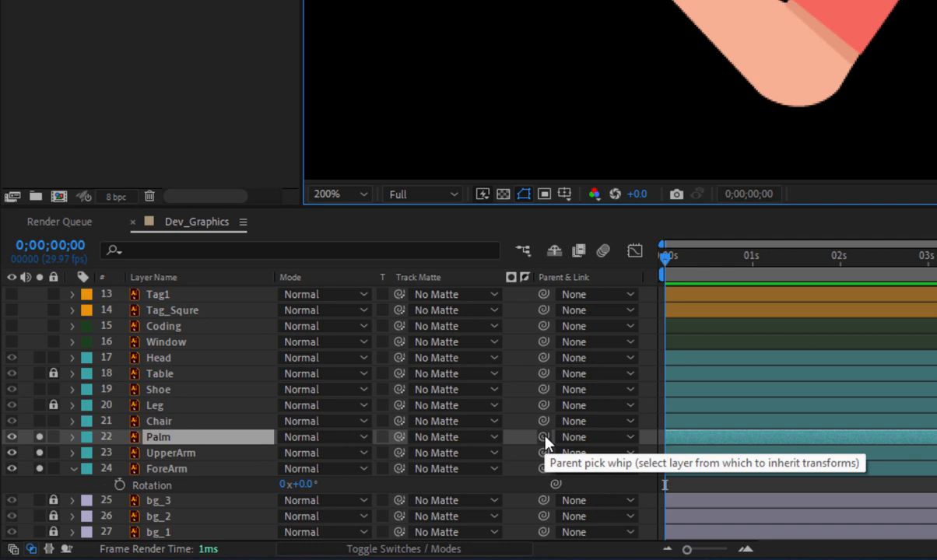
drag(543, 440, 194, 477)
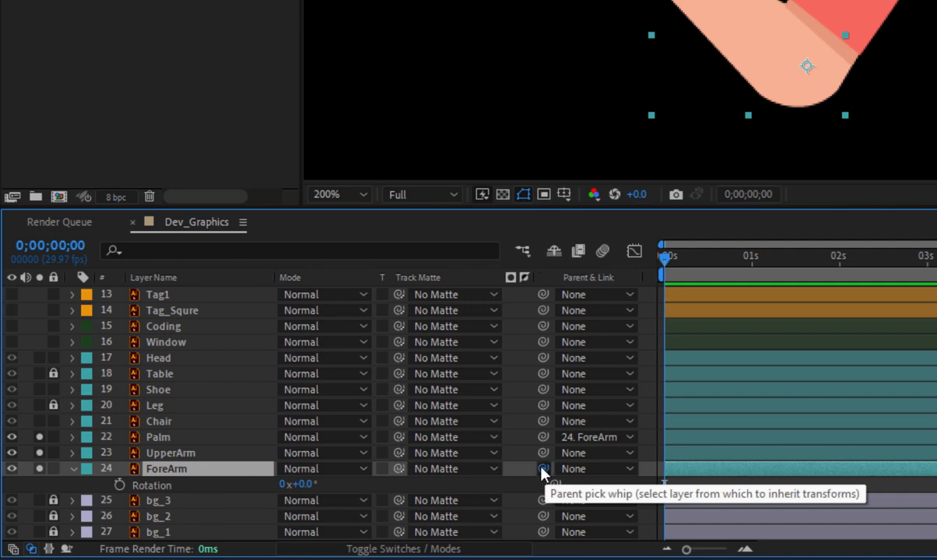
drag(543, 470, 169, 459)
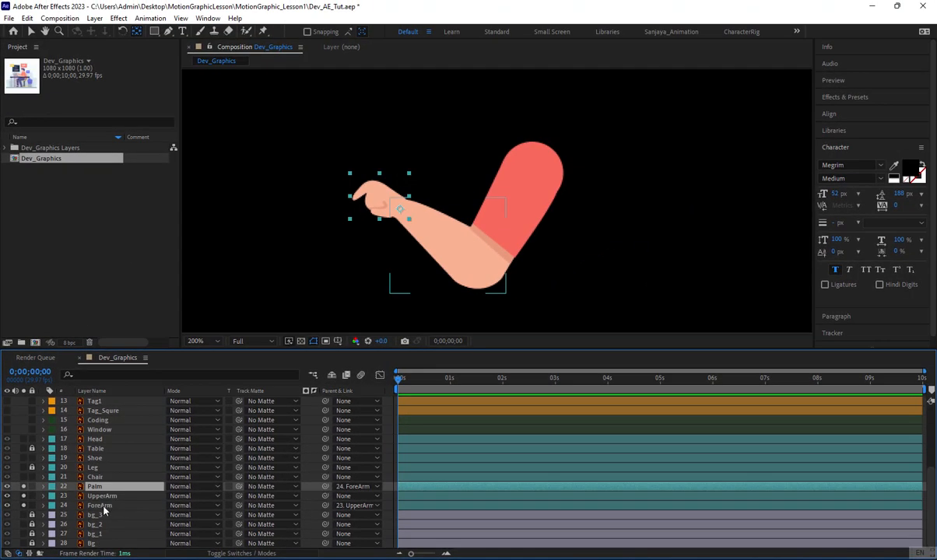
Reveal the Rotation properties of the Palm, UpperArm and ForeArm layers and test-rotate each arm part
shift+click(103, 507)
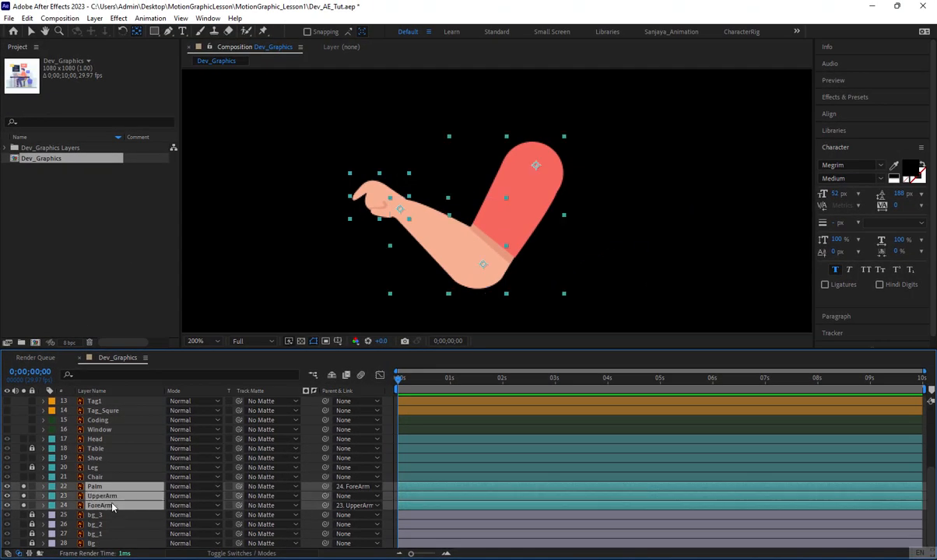
key(r)
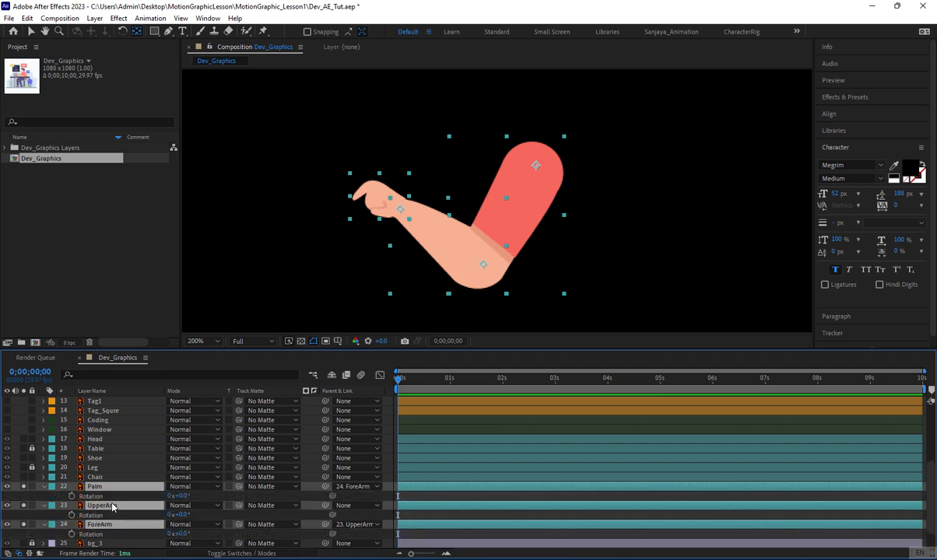
mouse_move(179, 495)
mouse_down()
mouse_move(164, 496)
mouse_move(175, 496)
mouse_move(189, 533)
mouse_move(188, 496)
mouse_up()
click(195, 513)
Reset the Rotation of the Palm, UpperArm and ForeArm layers to 0°
click(185, 495)
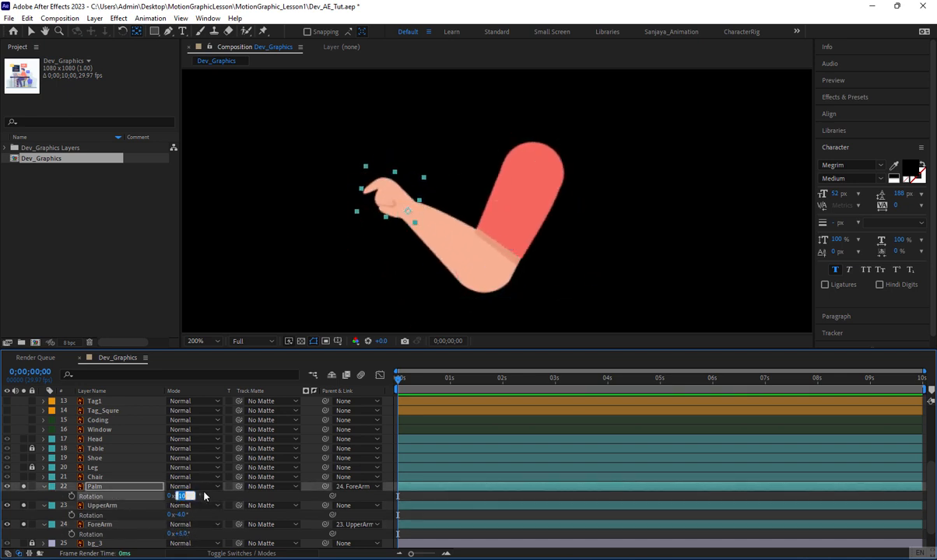
text(0)
click(184, 514)
text(0)
key(Return)
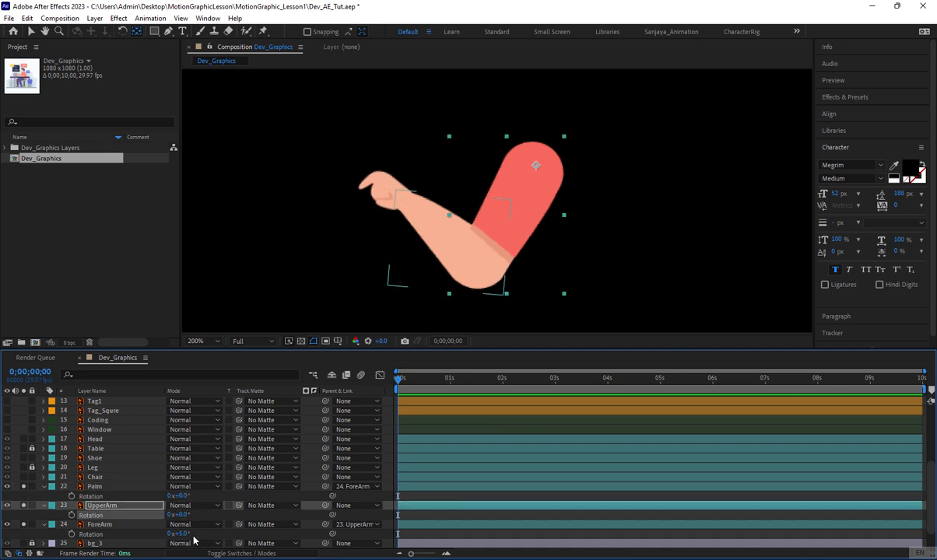
click(184, 533)
text(0)
key(Return)
Turn off solo for the Palm, UpperArm and ForeArm layers to show the whole illustration
shift+click(94, 487)
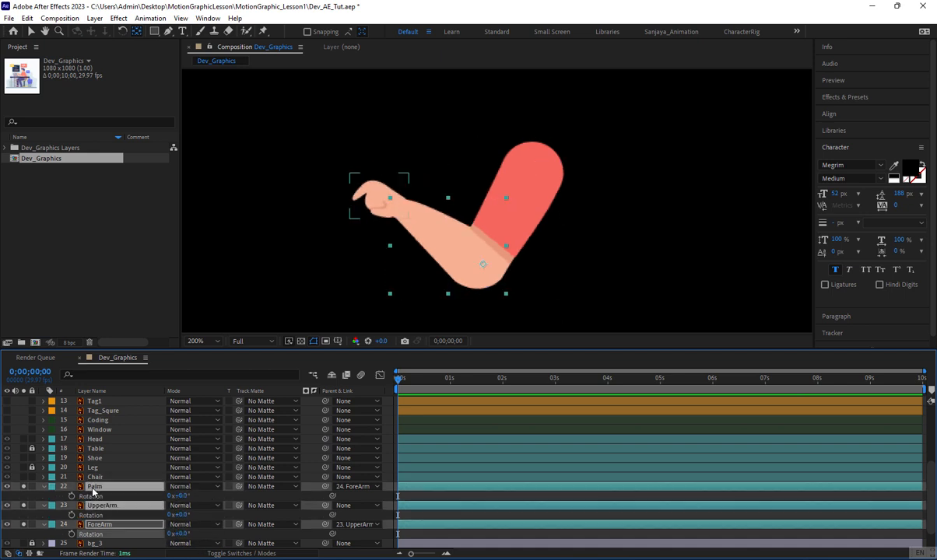
click(24, 487)
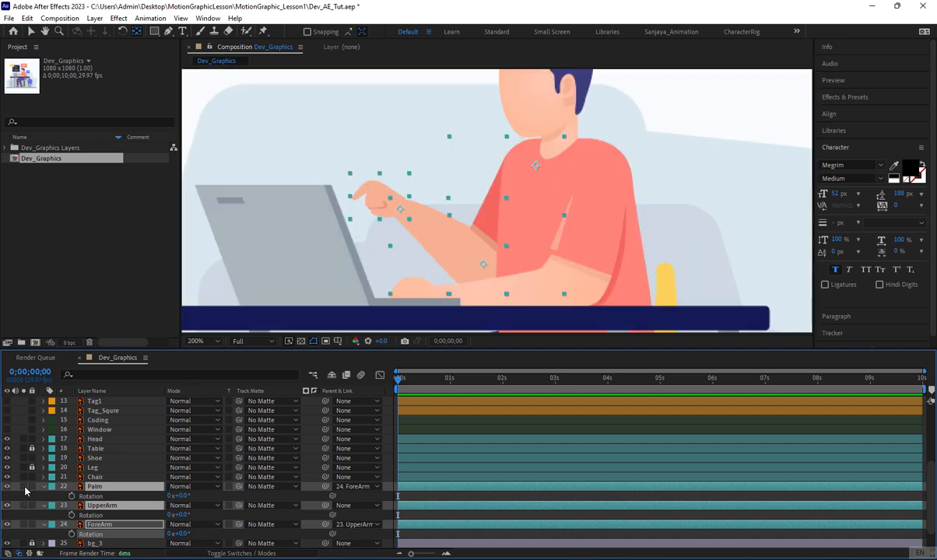
key(comma)
key(comma)
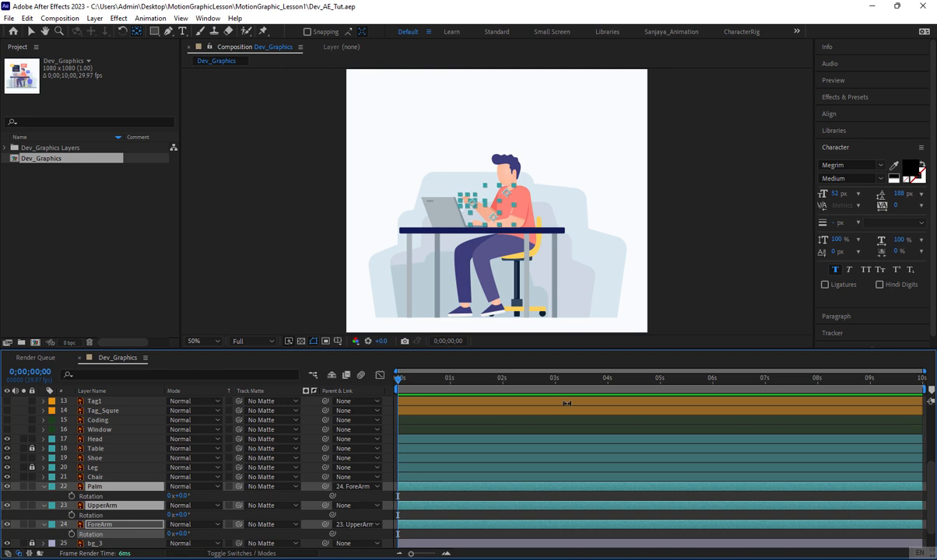
Set the Dev_Graphics composition's duration to 5 seconds (0;00;05;00)
right_click(682, 179)
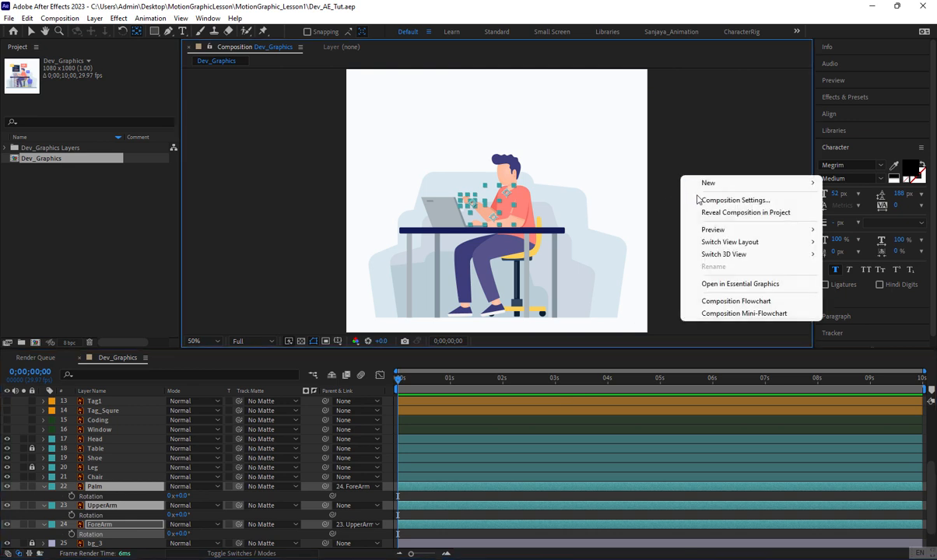
click(705, 201)
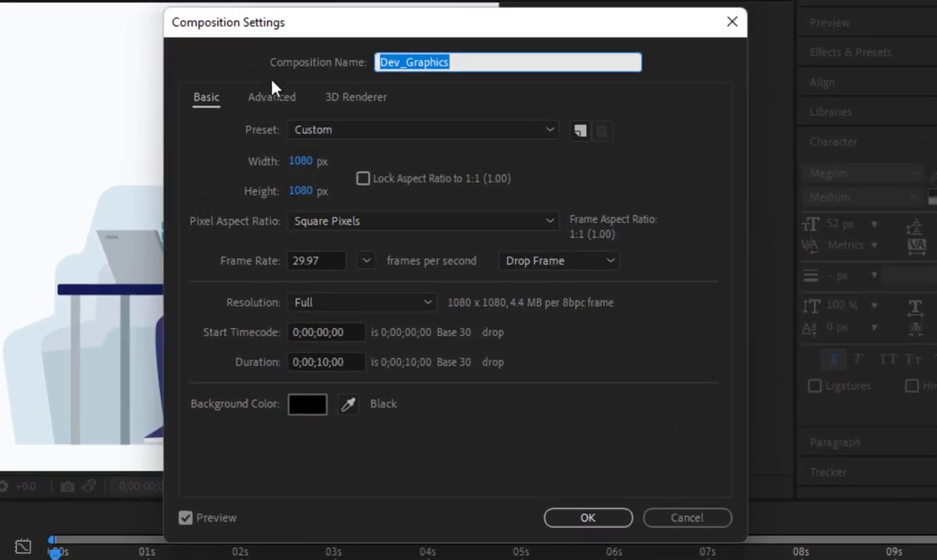
click(326, 361)
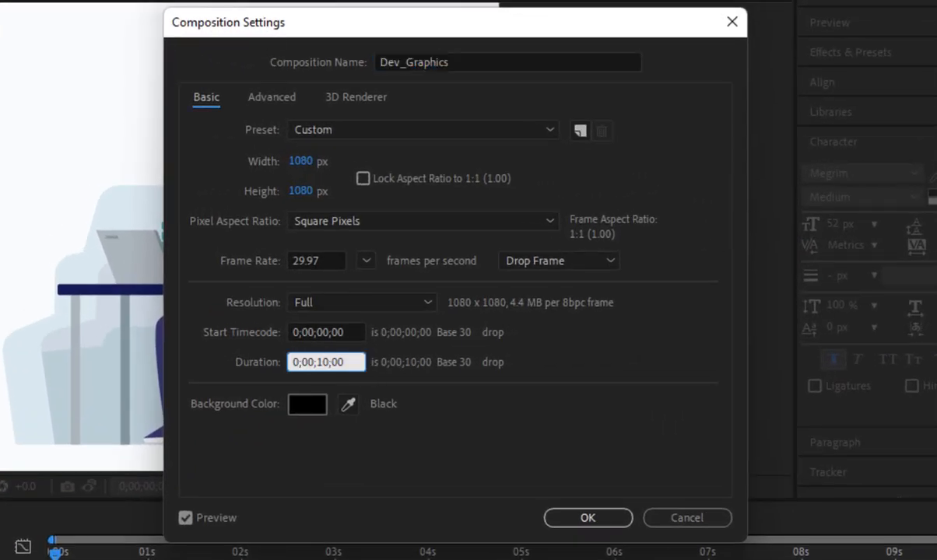
double_click(325, 361)
text(5)
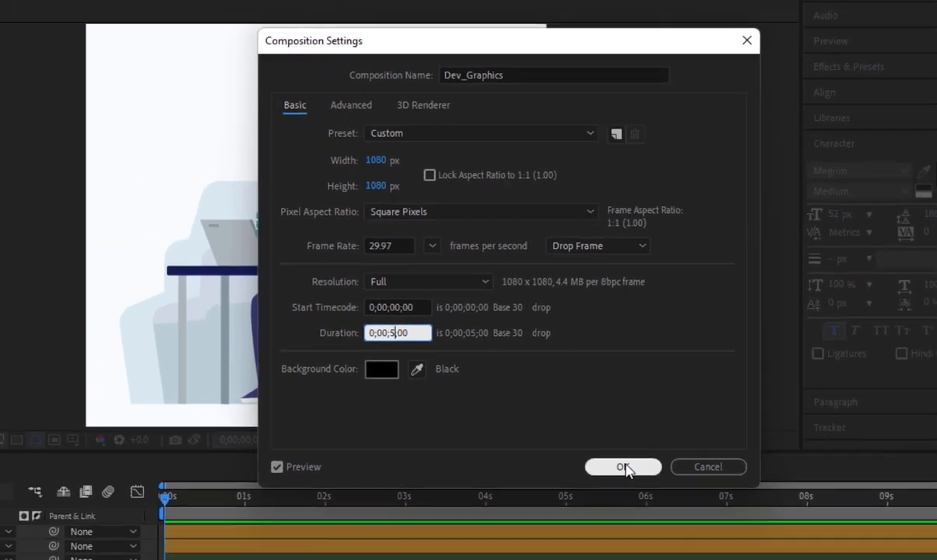
click(589, 518)
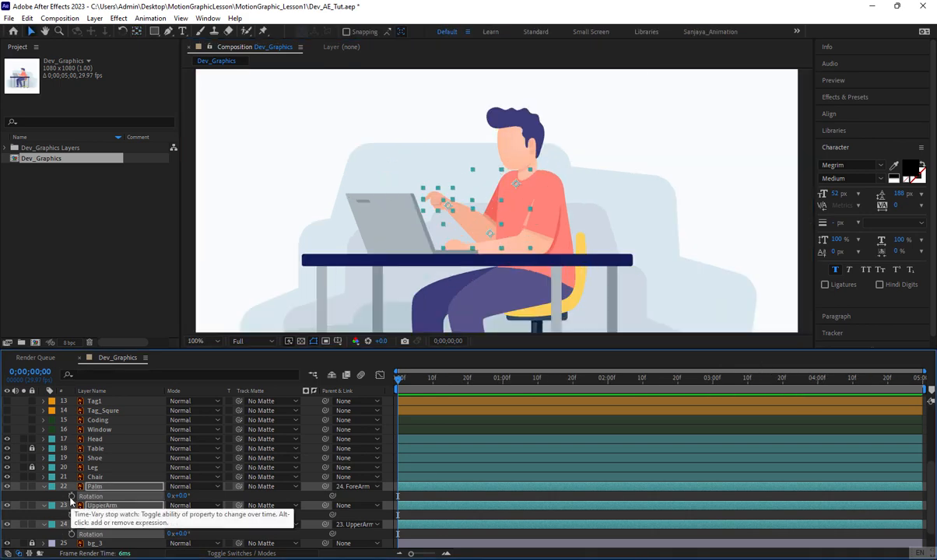
Add starting Rotation keyframes to the Palm, UpperArm and ForeArm layers at 0;00;00;00
click(71, 496)
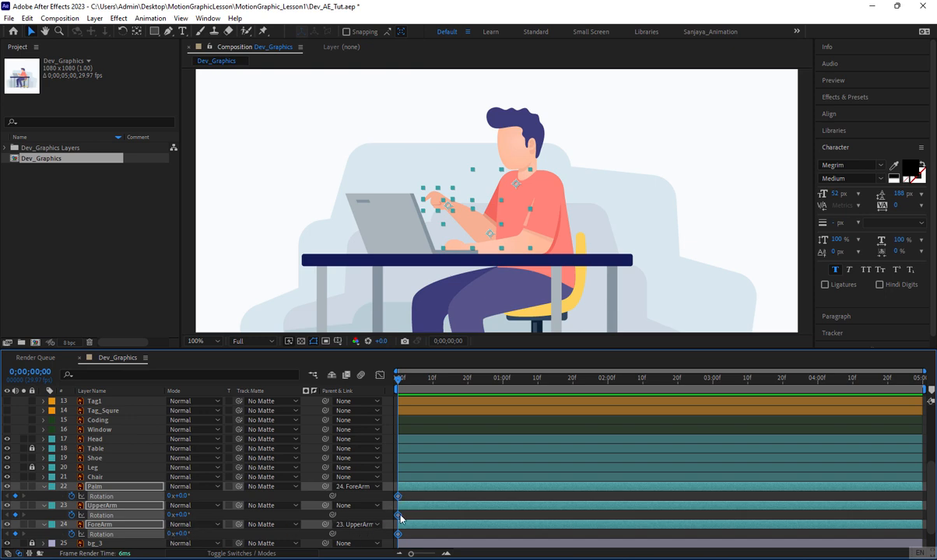
click(402, 517)
drag(399, 379, 372, 421)
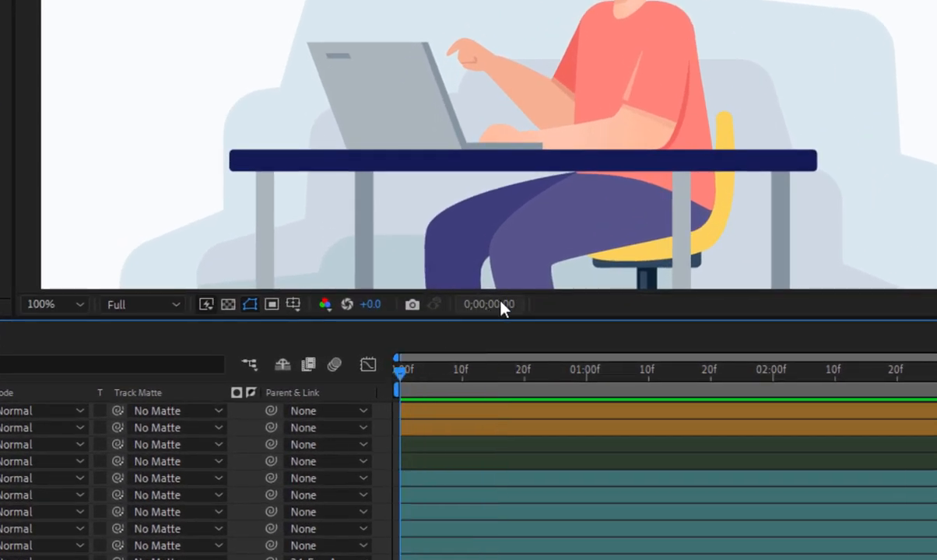
Go to time 0;00;00;20 and set the Rotation of all three arm layers to -18°
click(498, 304)
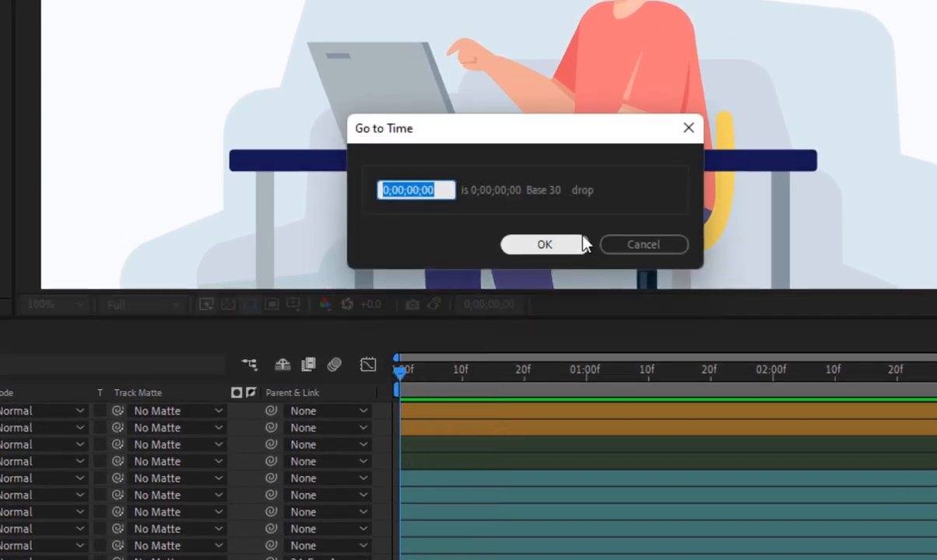
drag(433, 189, 422, 189)
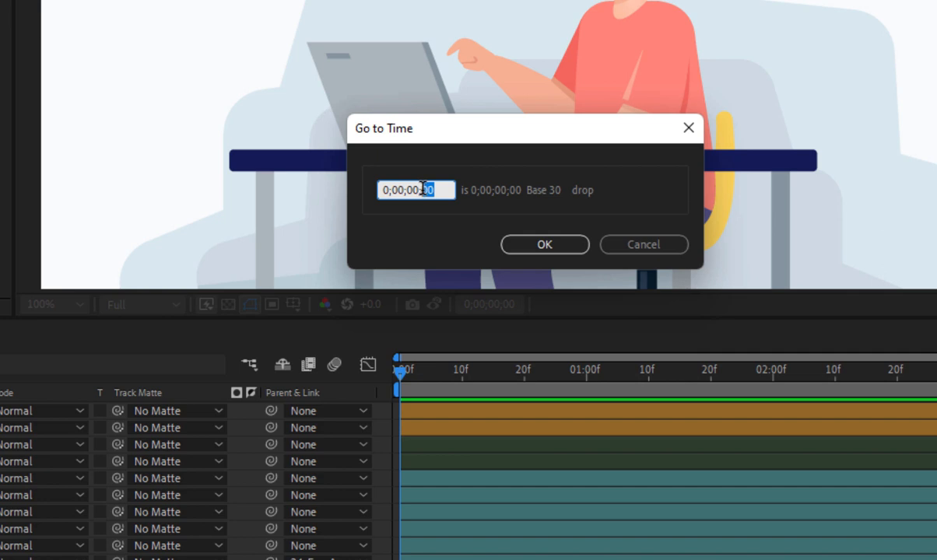
text(20)
click(556, 249)
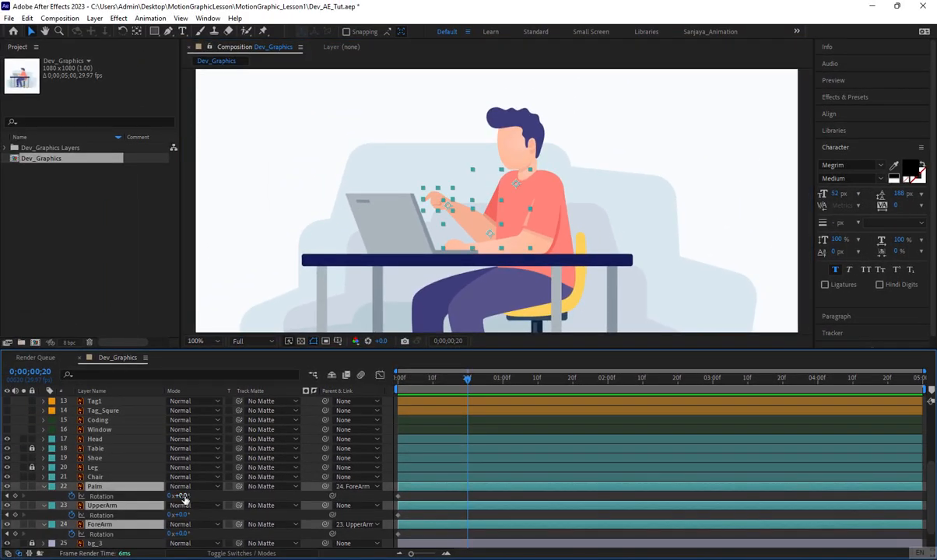
drag(181, 496, 170, 497)
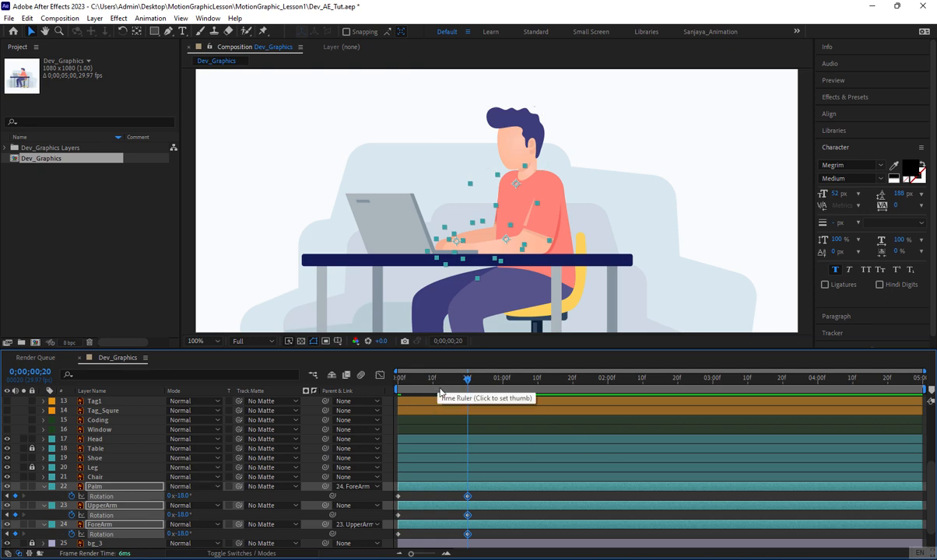
Shorten the work area to end just after frame 20 and preview the arm animation from the start
drag(437, 386, 398, 389)
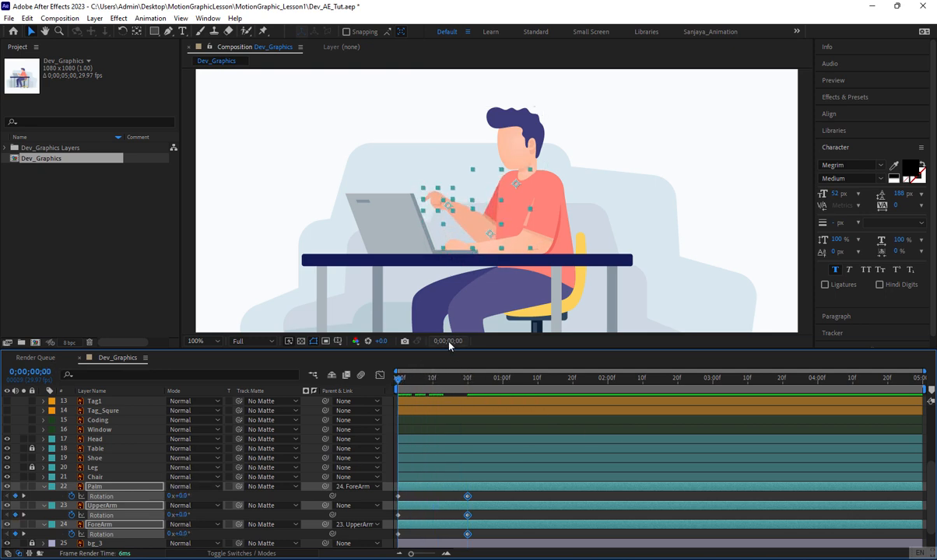
drag(435, 422, 469, 414)
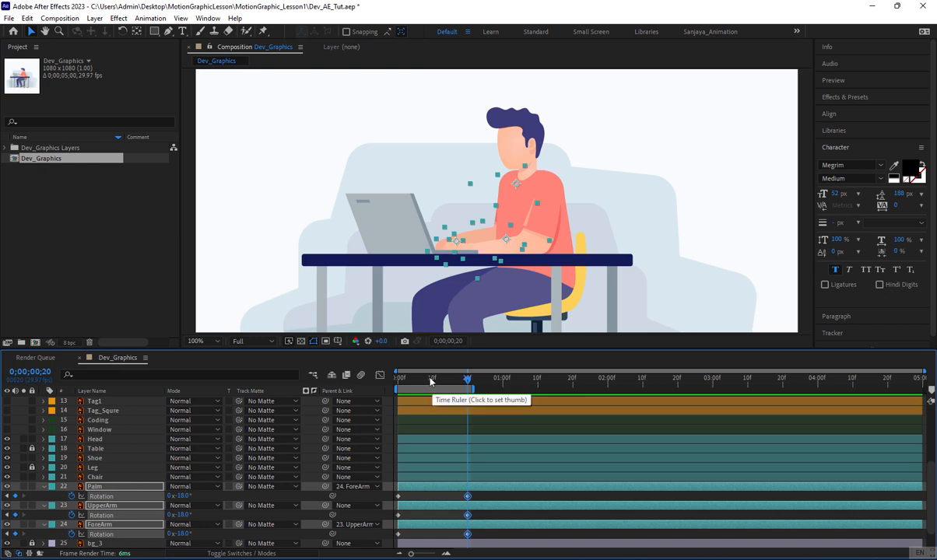
drag(430, 381, 393, 382)
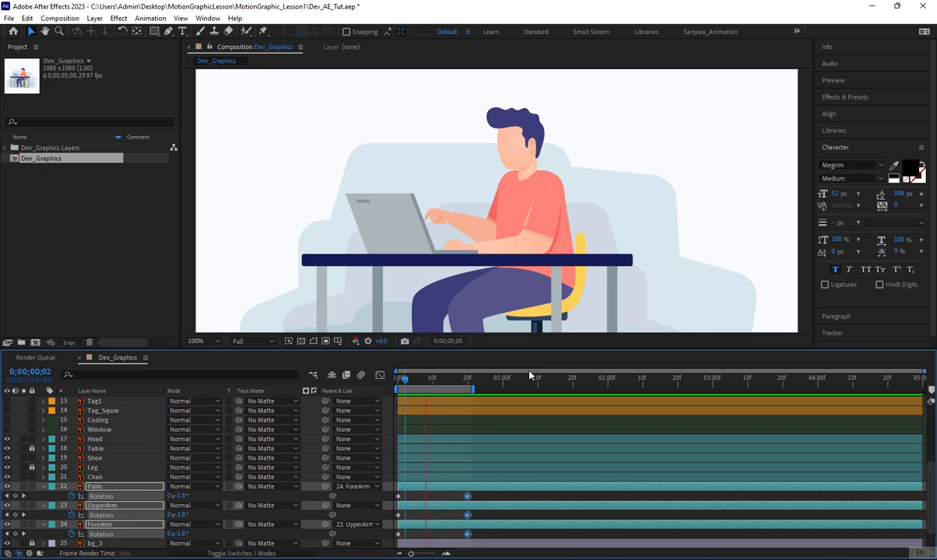
key(space)
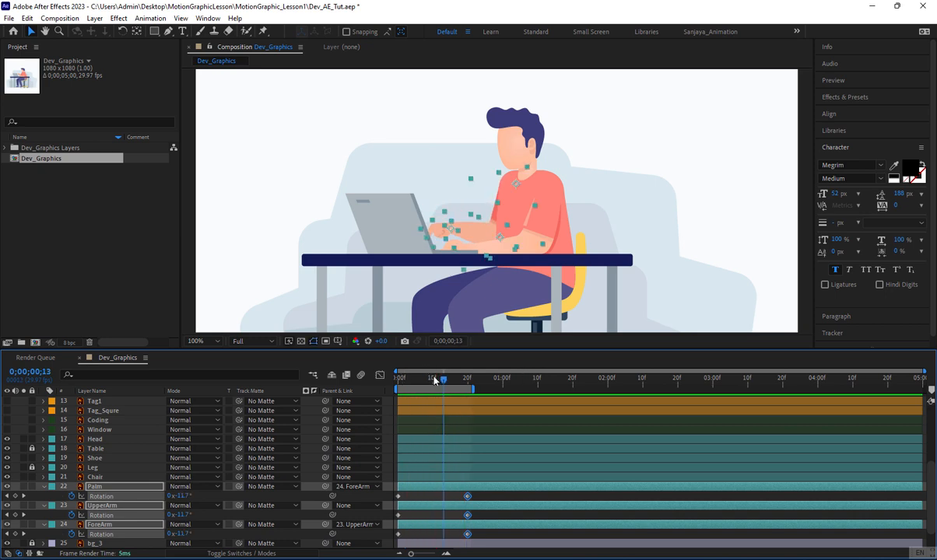
key(Home)
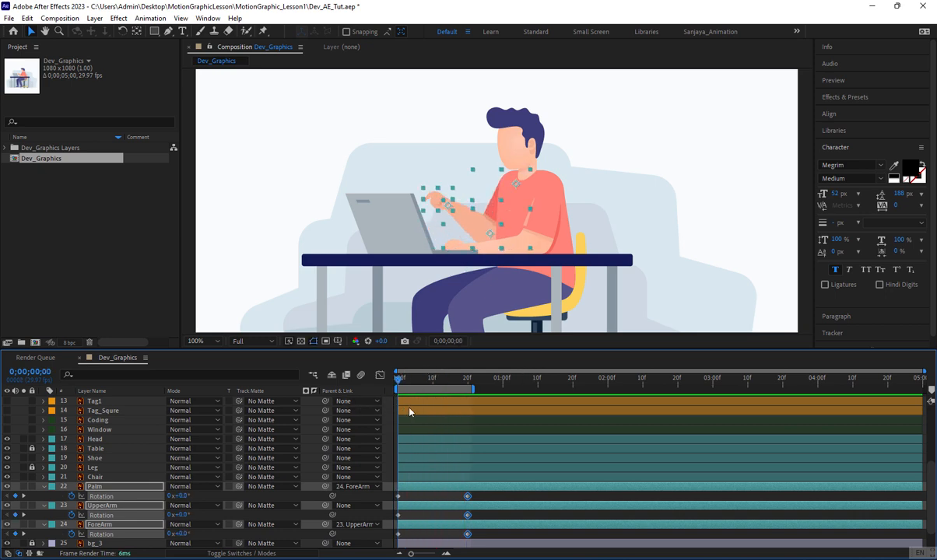
Set the Rotation of the Palm, UpperArm and ForeArm layers to 15° at 0;00;00;10
click(433, 379)
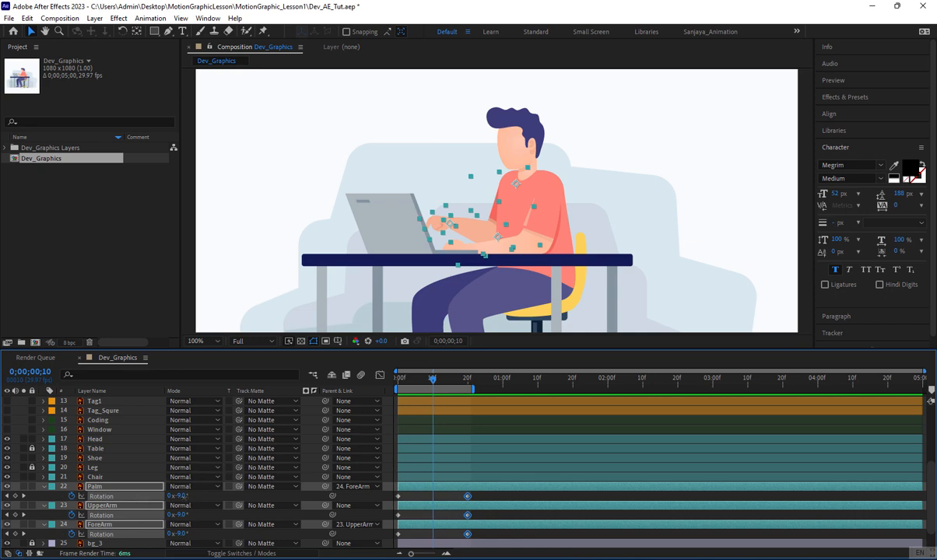
drag(177, 495, 196, 495)
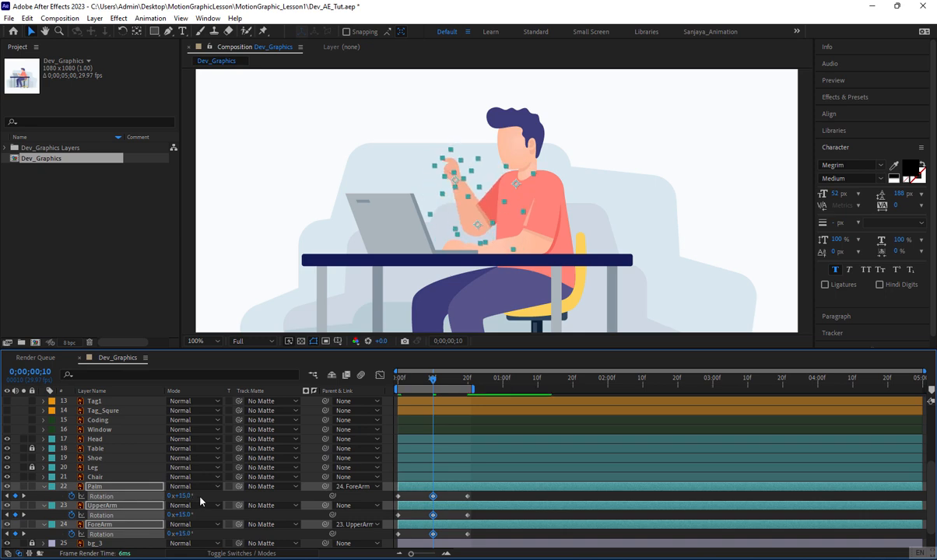
click(448, 499)
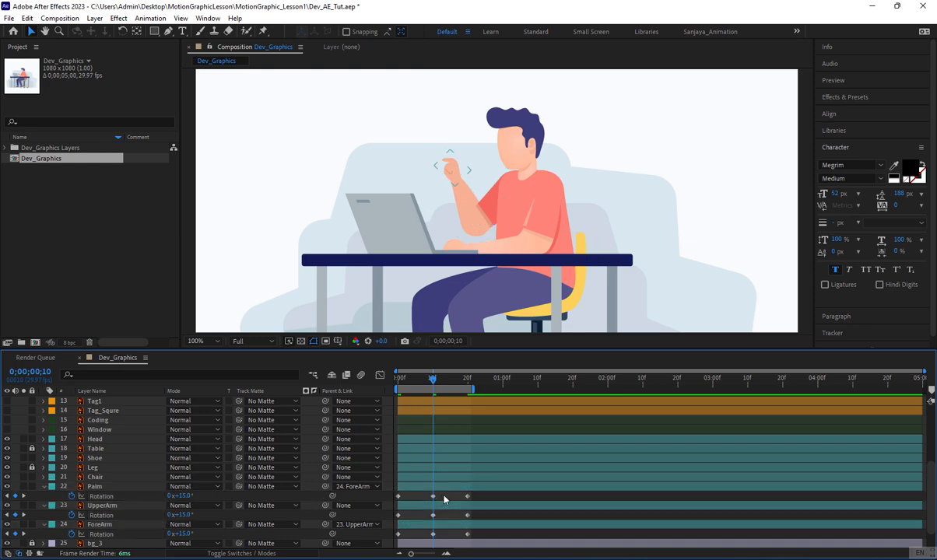
Adjust the frame 10 Rotation keyframes individually, setting Palm to 38° and UpperArm to 9°
click(447, 488)
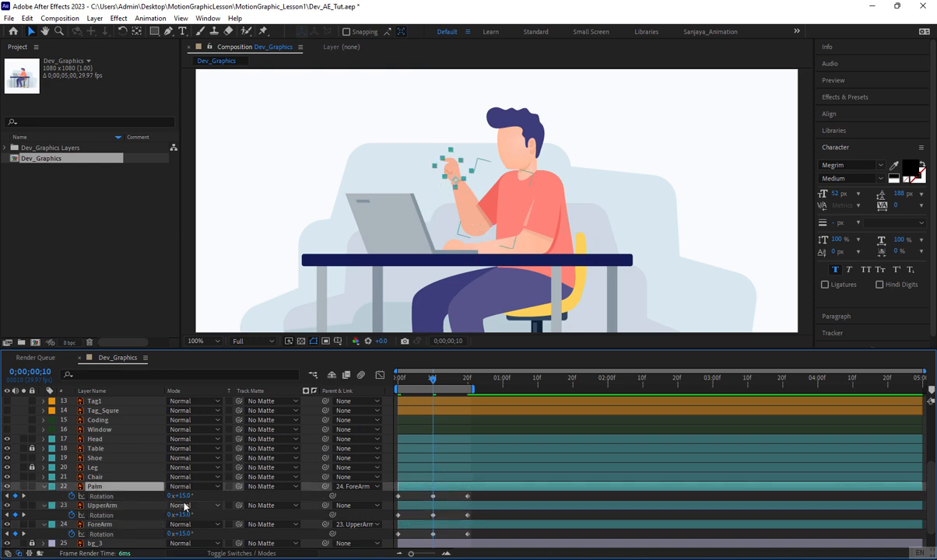
click(204, 506)
click(142, 495)
drag(184, 496, 185, 532)
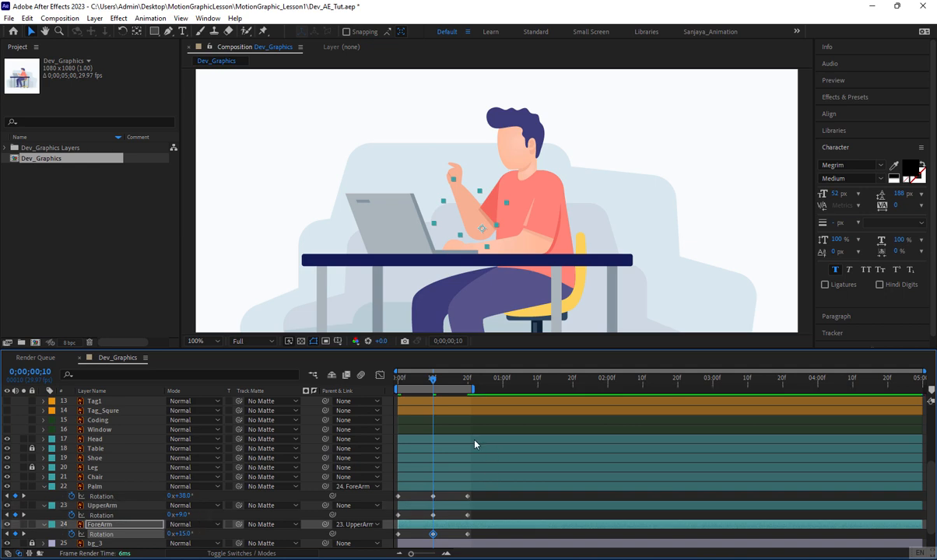
Preview the revised arm motion from the start and restore the work area to the composition's full length
drag(424, 381, 377, 381)
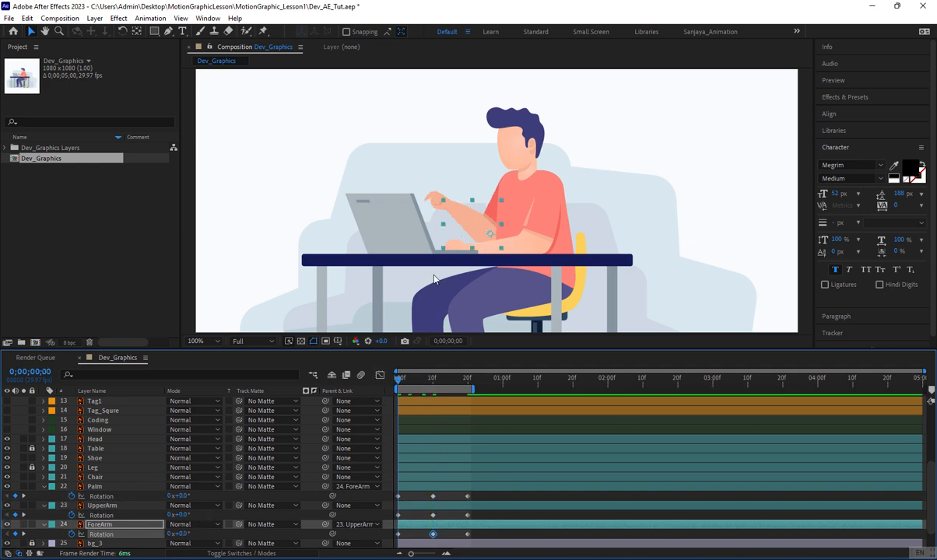
key(space)
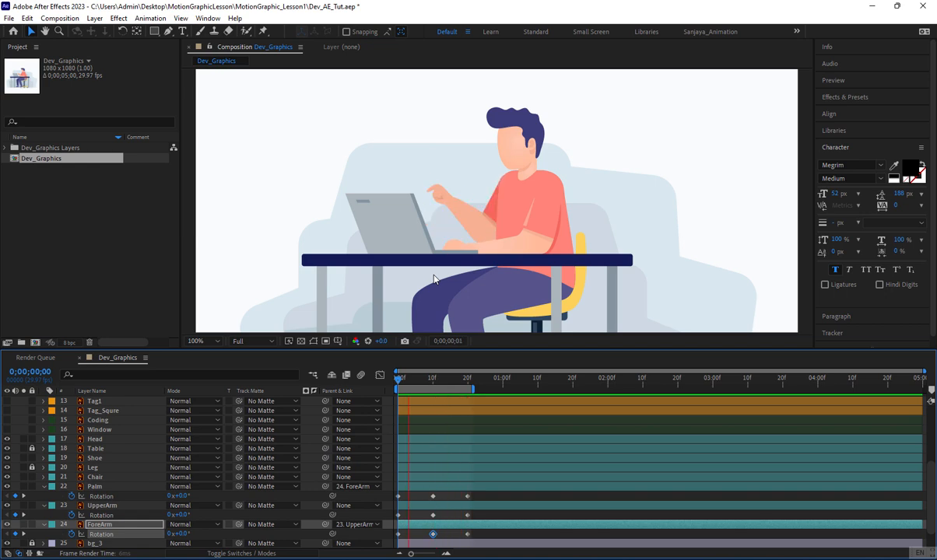
key(space)
key(space)
key(space)
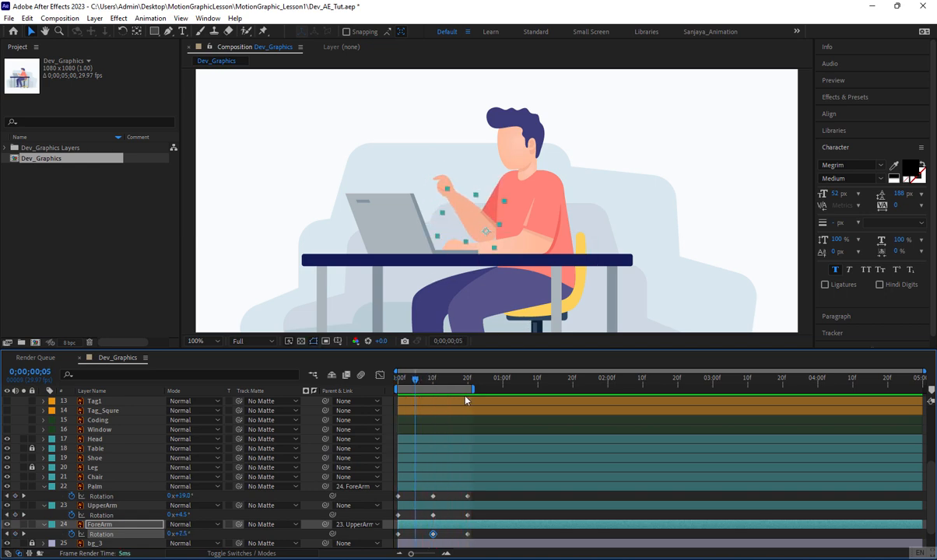
double_click(464, 388)
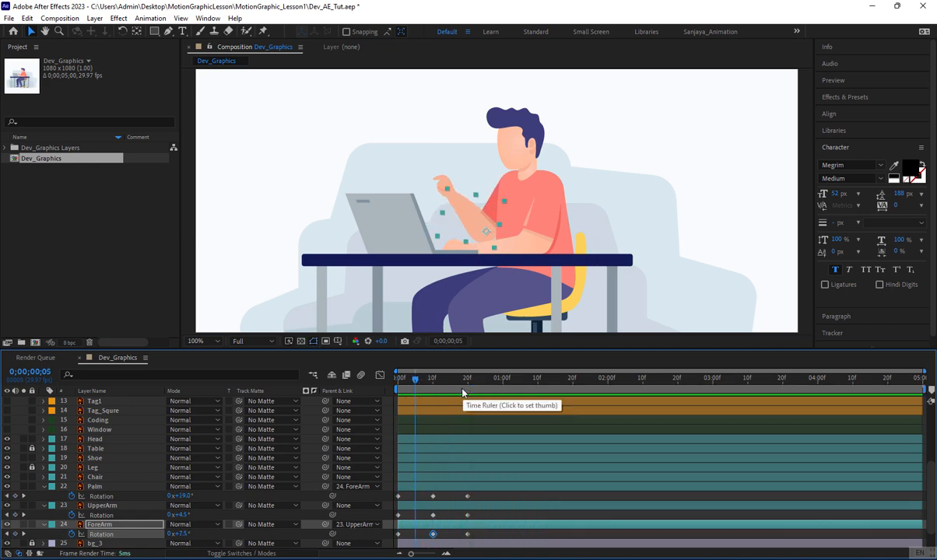
key(Home)
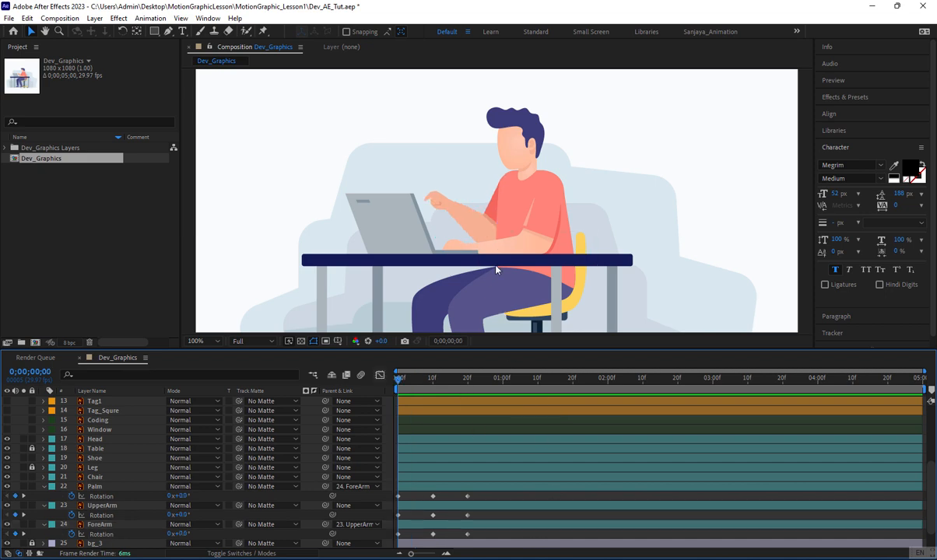
Move the Head layer's anchor point to just below the ear, near the neck
click(535, 140)
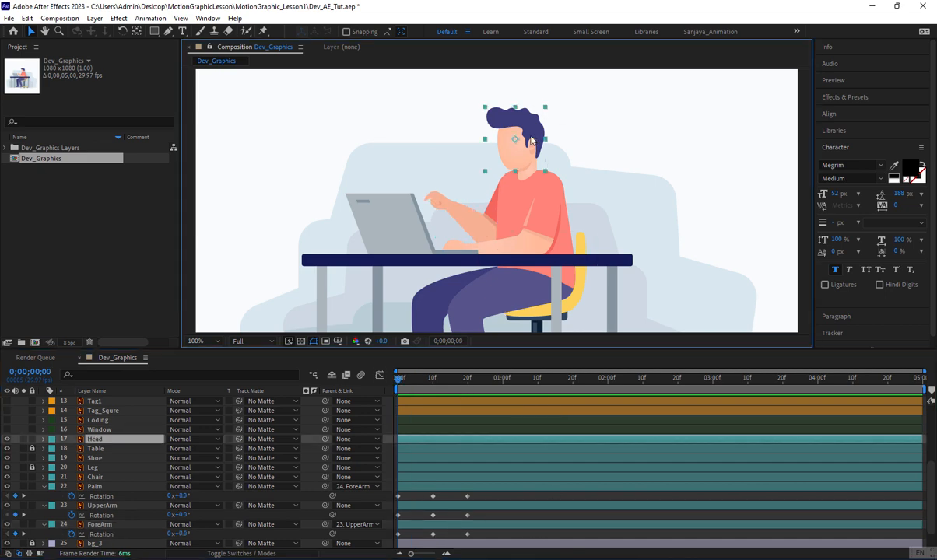
scroll(533, 132, up, 1)
click(136, 33)
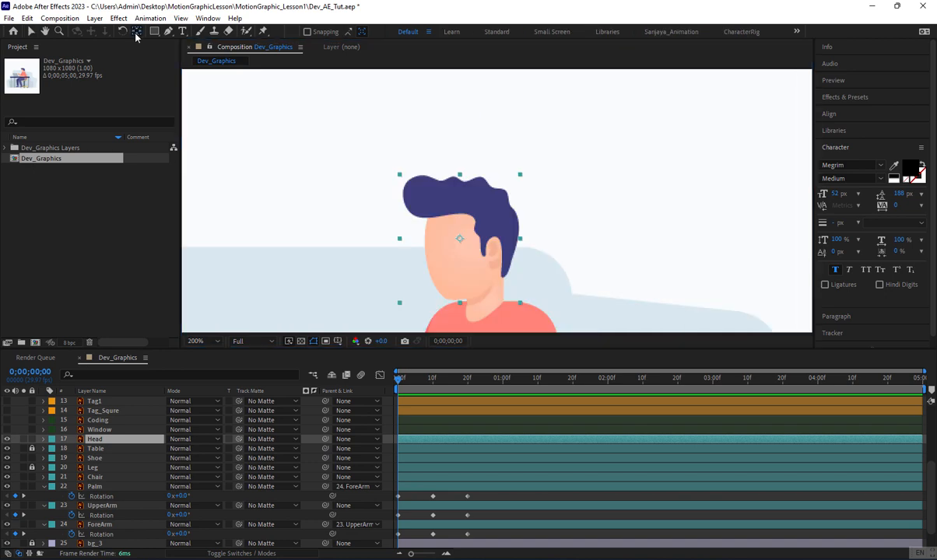
drag(459, 239, 494, 274)
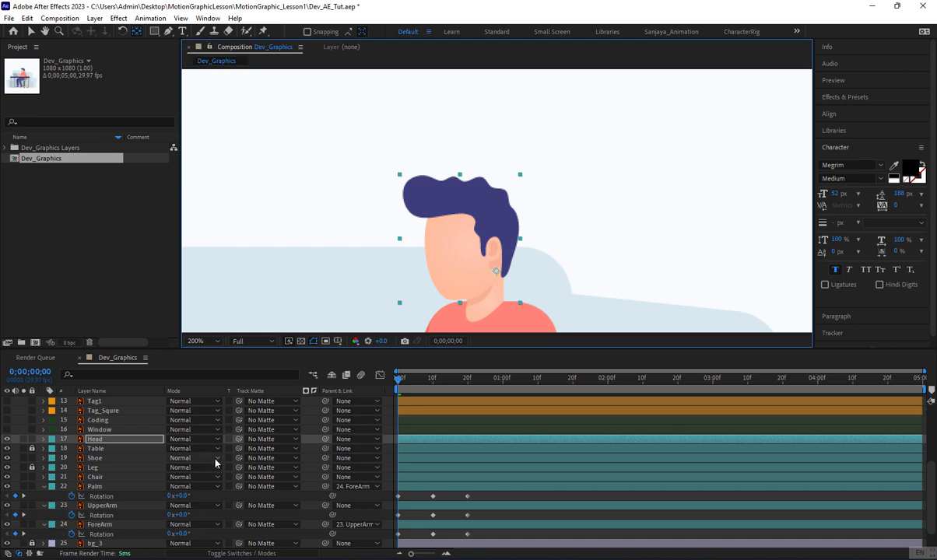
Reveal the Head's Rotation, test it and return it to 0°, and start keyframing it at 0;00;00;00
key(r)
mouse_move(177, 450)
mouse_down()
mouse_move(204, 449)
mouse_move(178, 455)
mouse_up()
click(182, 449)
text(0)
key(Return)
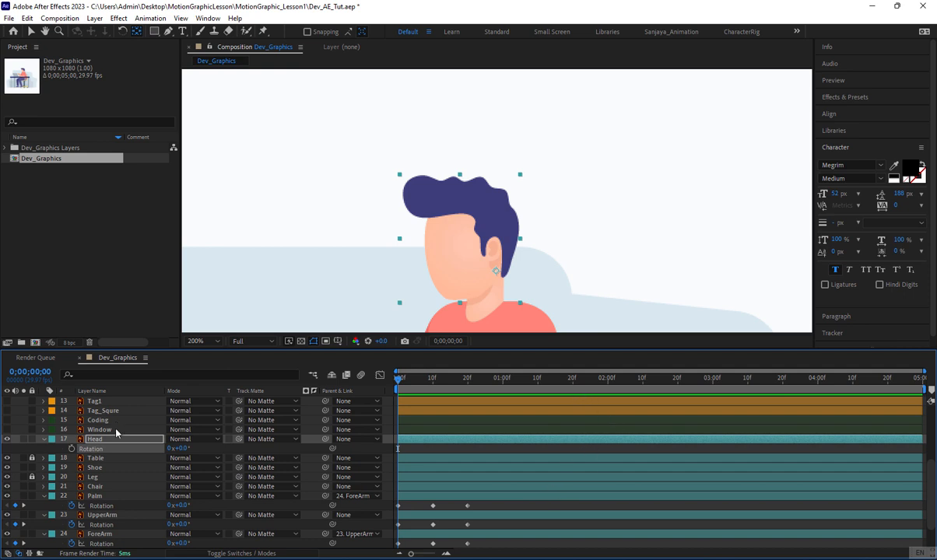
click(71, 450)
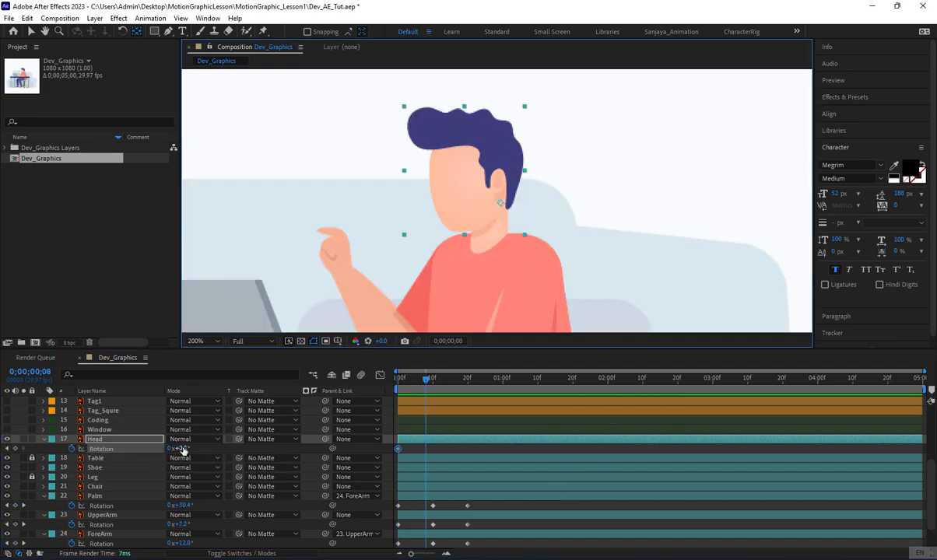
Add a Head Rotation keyframe of 4° at 0;00;00;08
click(183, 449)
key(Up)
key(Up)
key(Up)
key(Up)
key(Up)
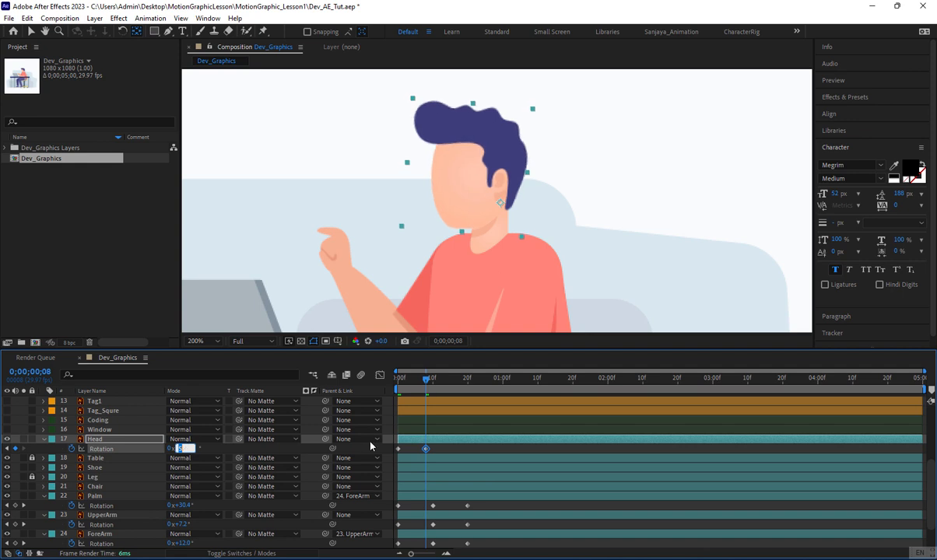
key(Down)
key(Return)
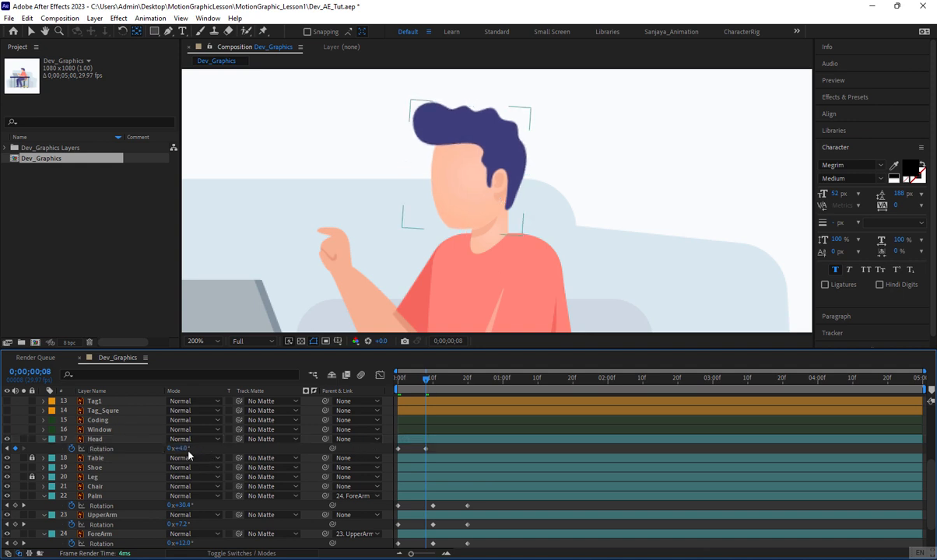
Try different tilts for the Head's keyframe at 0;00;00;08 and settle its Rotation on 9°
click(184, 451)
key(Return)
click(183, 450)
click(315, 442)
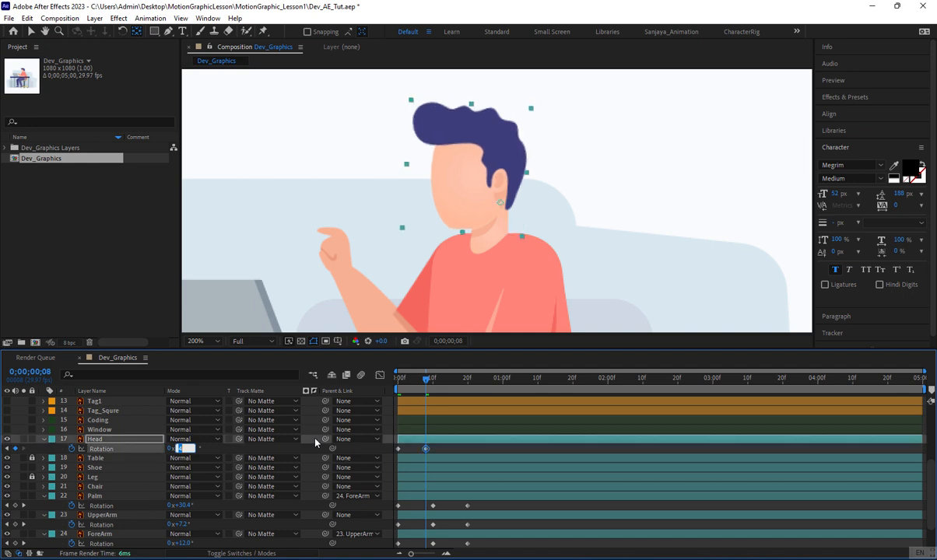
key(Down)
key(Down)
key(Down)
key(Up)
key(Up)
key(Up)
key(Up)
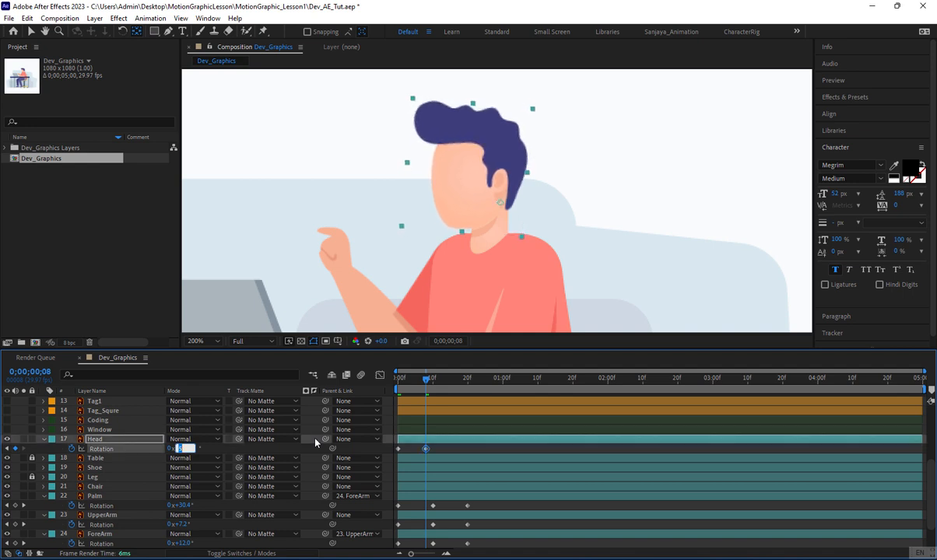
key(Up)
key(Up)
key(Up)
key(Up)
key(Down)
key(Down)
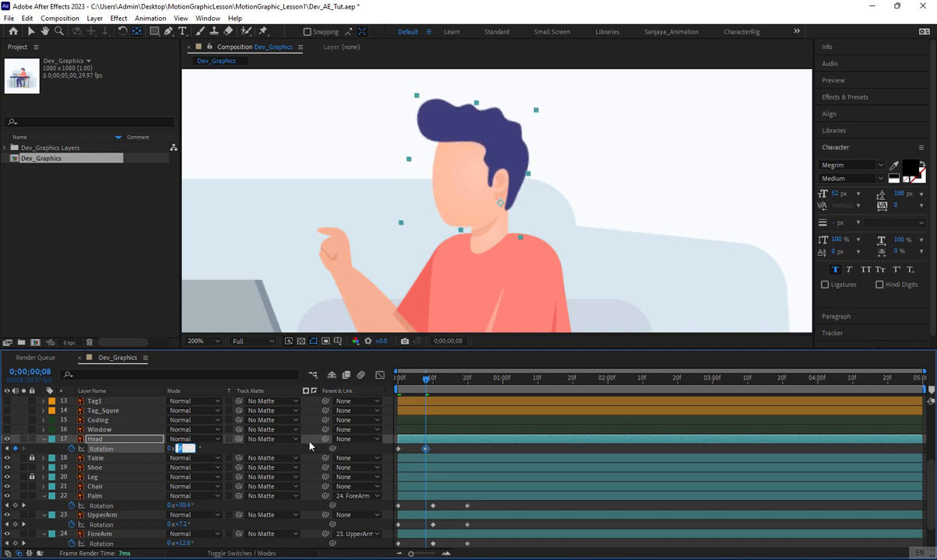
key(Up)
key(Up)
click(446, 448)
Set the Head's Rotation to -5° at 0;00;00;16 and preview the animation from the start
drag(426, 379, 453, 414)
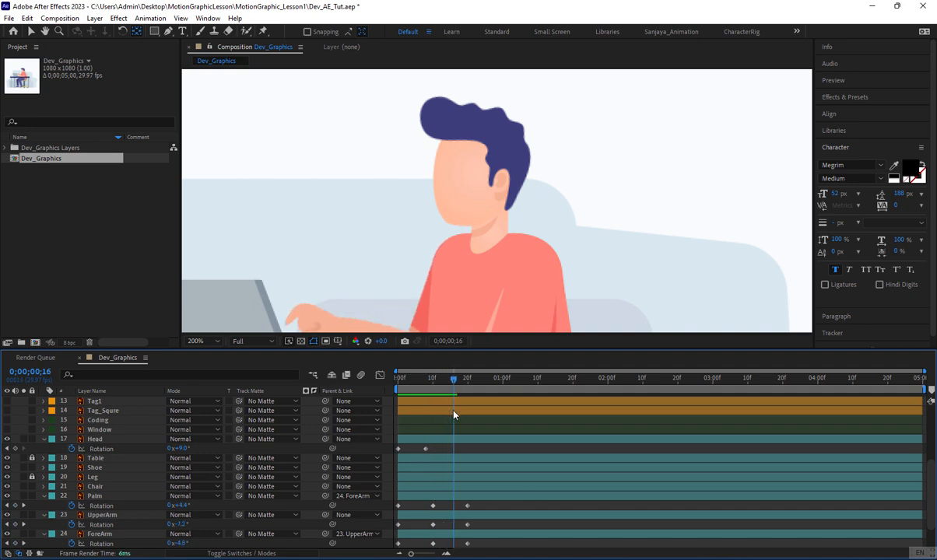
click(454, 442)
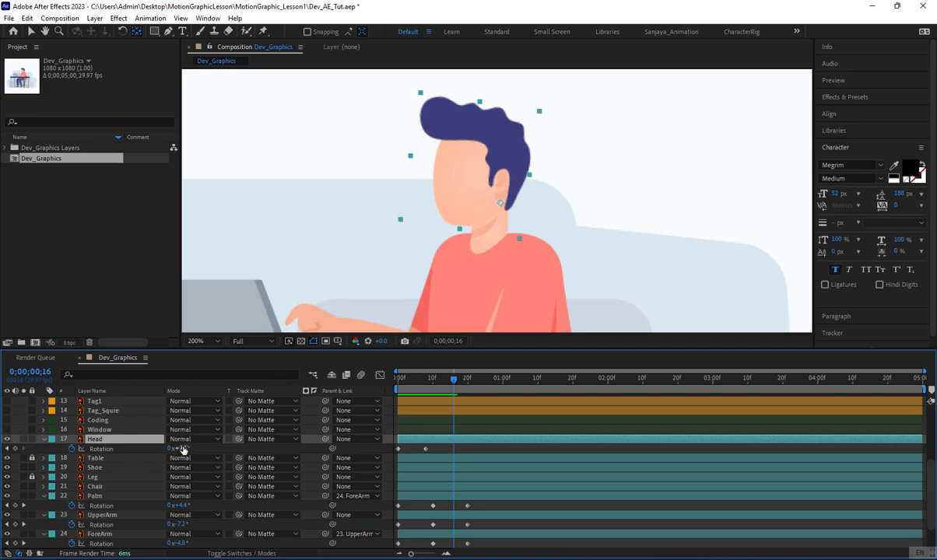
click(181, 449)
text(0)
key(Return)
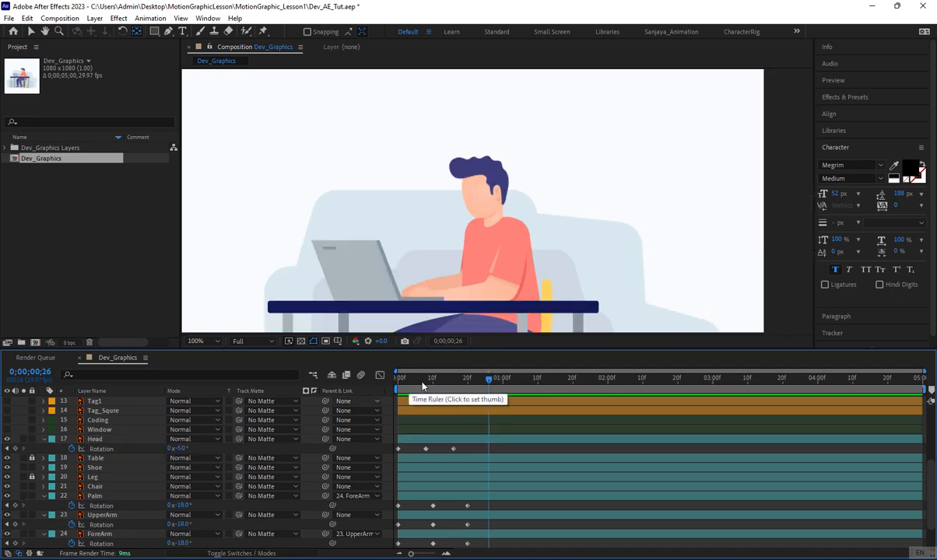
drag(423, 383, 374, 383)
key(space)
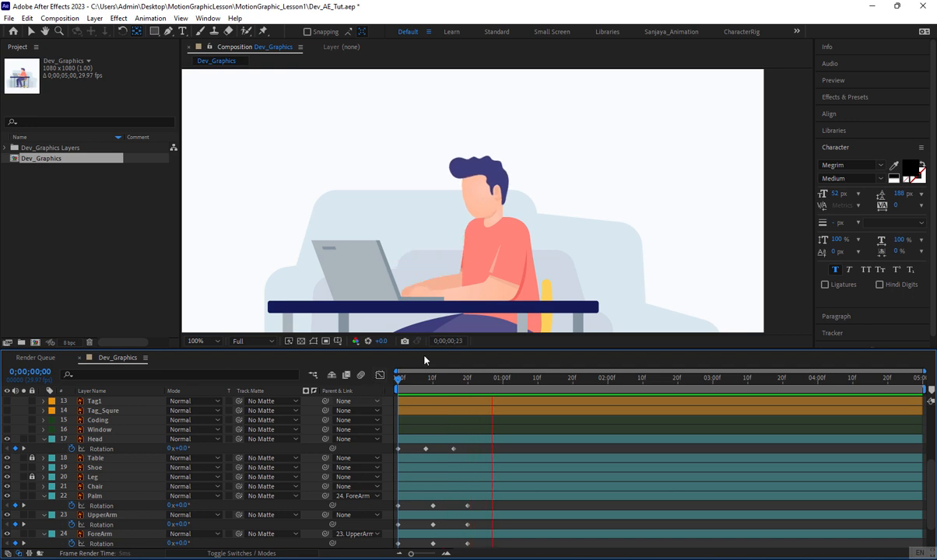
Select the Shoe layer at 0;00;00;00 and move its anchor point up to the ankle
drag(565, 242, 559, 157)
scroll(572, 154, down, 3)
scroll(574, 151, up, 2)
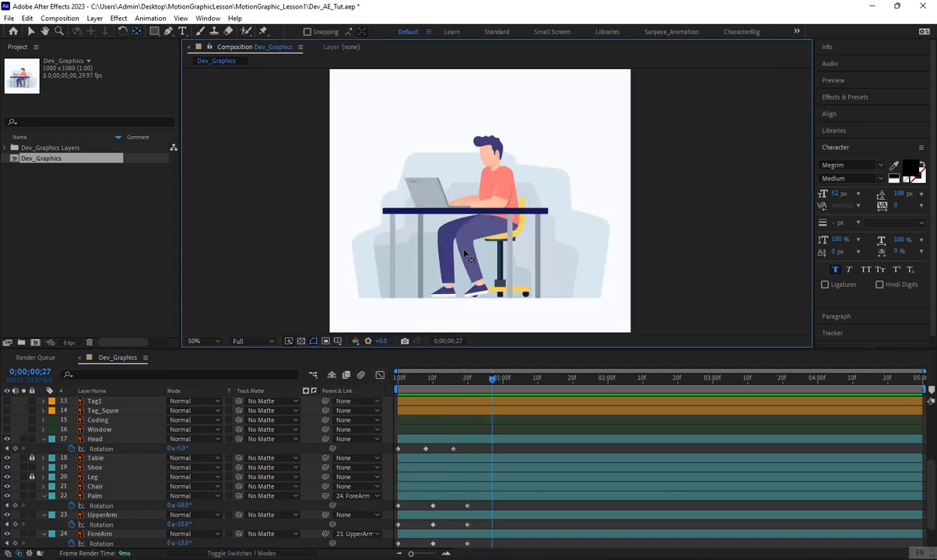
click(477, 295)
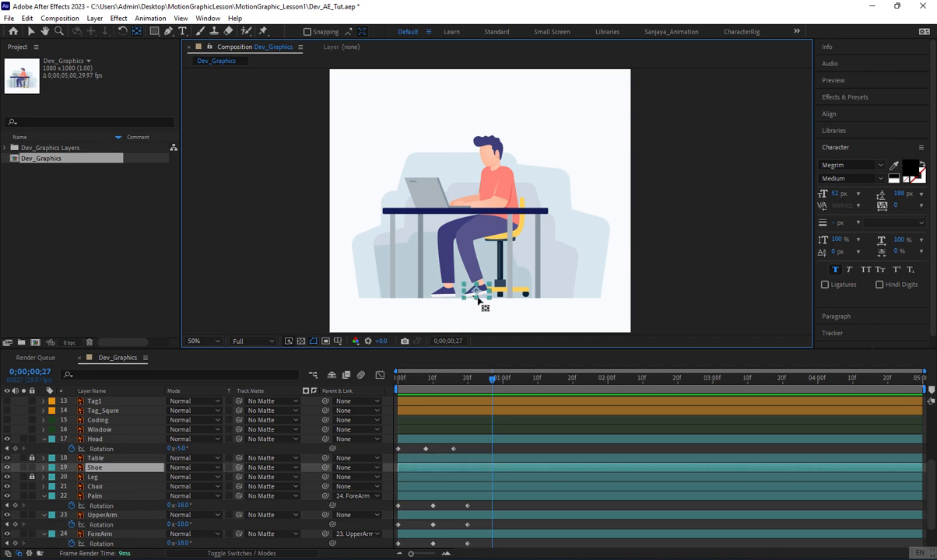
scroll(490, 288, up, 4)
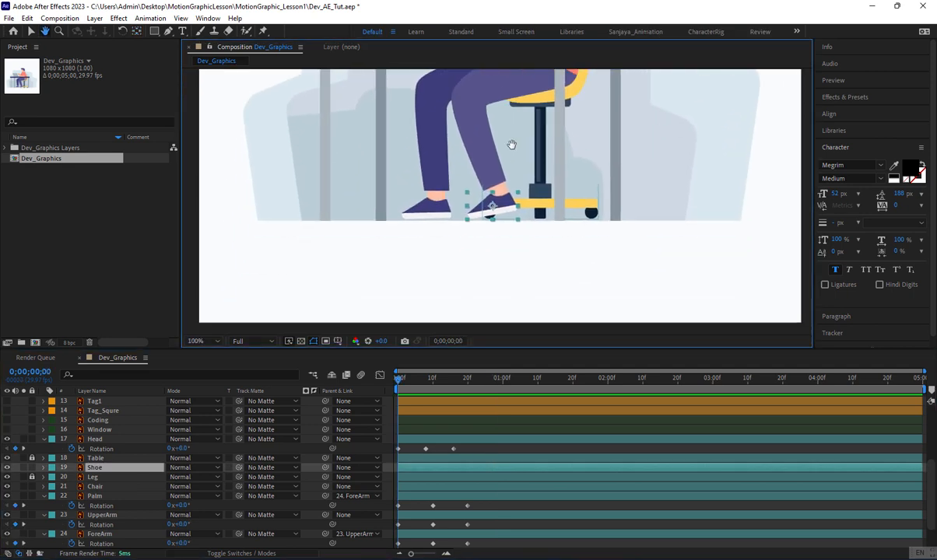
key(Home)
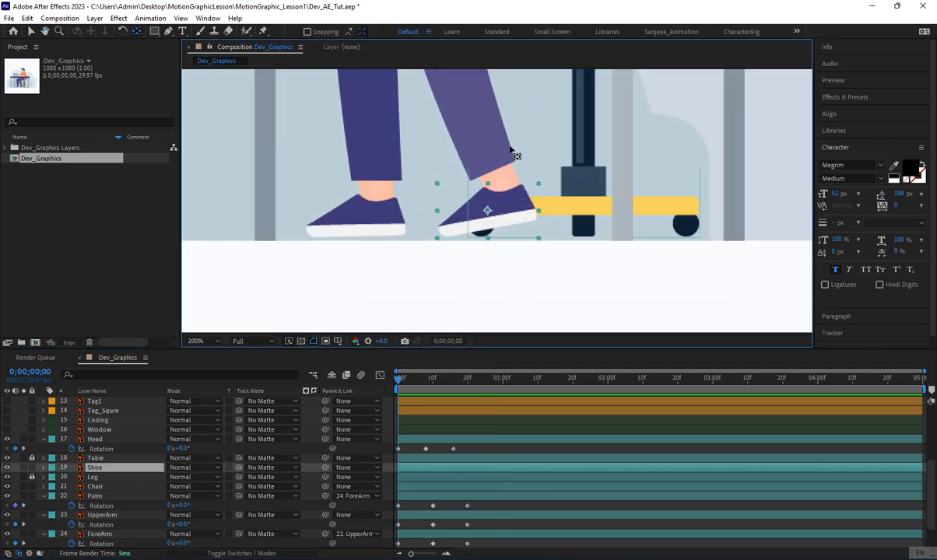
scroll(495, 207, up, 2)
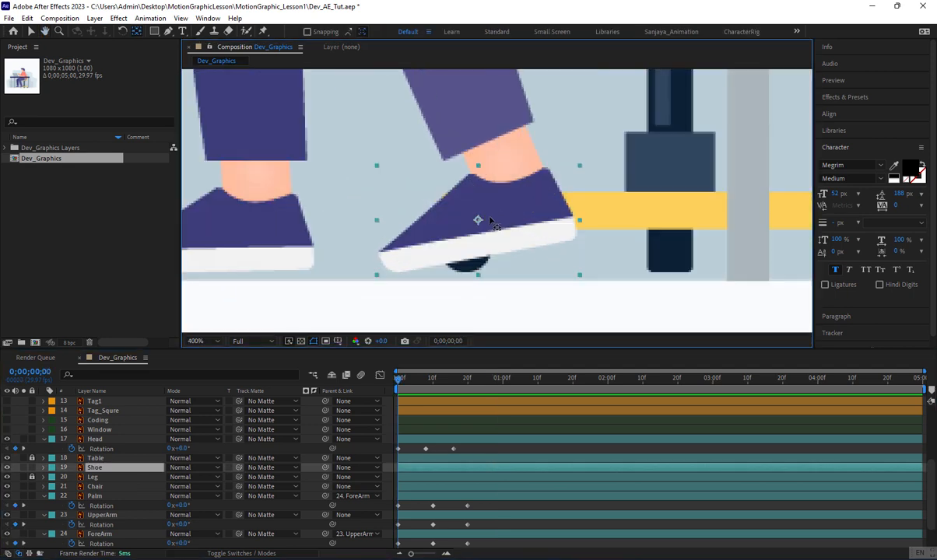
drag(505, 195, 509, 174)
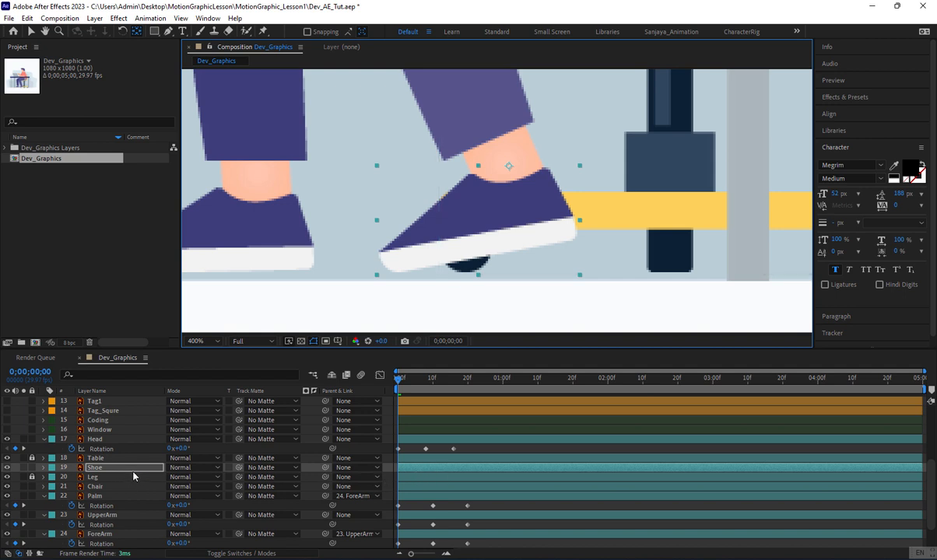
Reveal the Shoe's Rotation, test and undo a turn, and add a 0° keyframe at 0;00;00;00
key(r)
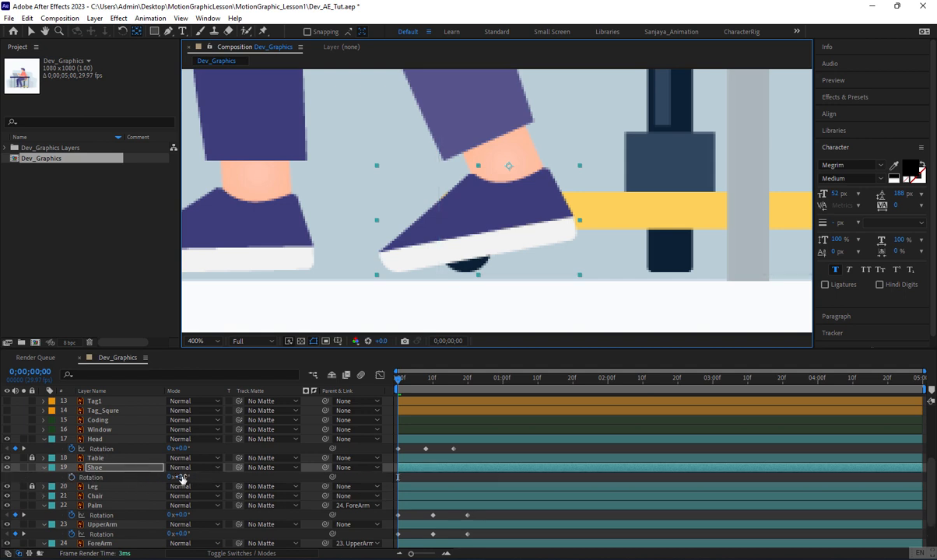
mouse_move(180, 477)
mouse_down()
mouse_move(162, 478)
mouse_move(188, 478)
mouse_move(165, 477)
mouse_up()
key(ctrl+z)
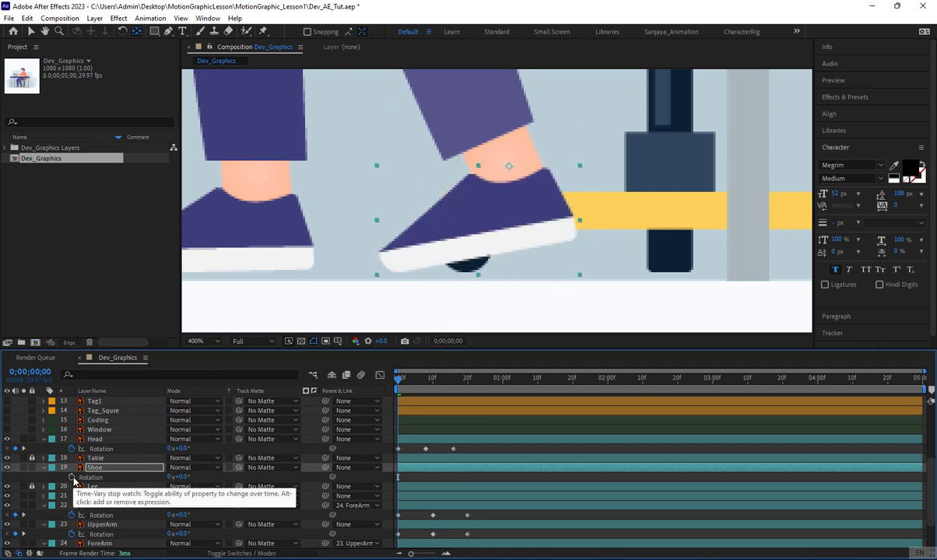
click(72, 478)
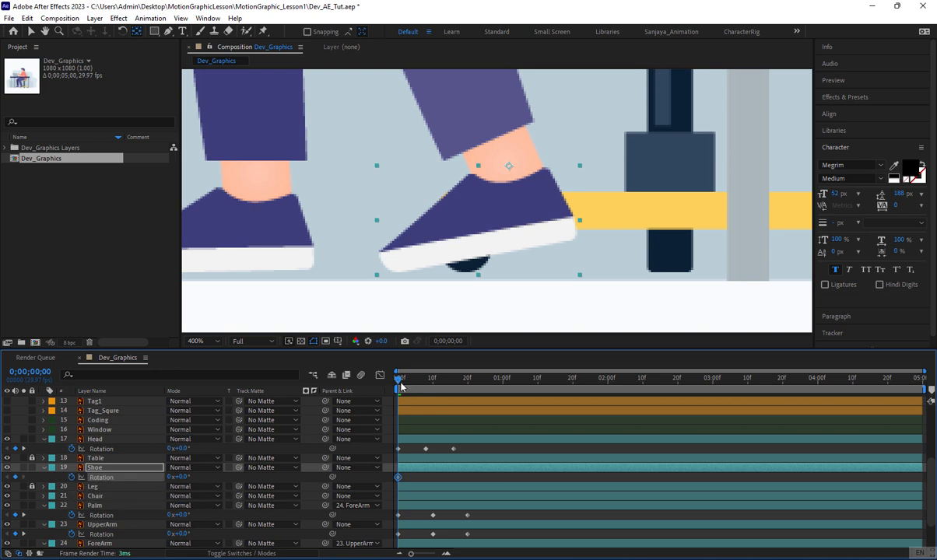
Set the Shoe's Rotation to 4° at 0;00;00;10 and to -10° at 0;00;00;20, and preview the motion
drag(400, 386, 432, 398)
drag(183, 477, 186, 478)
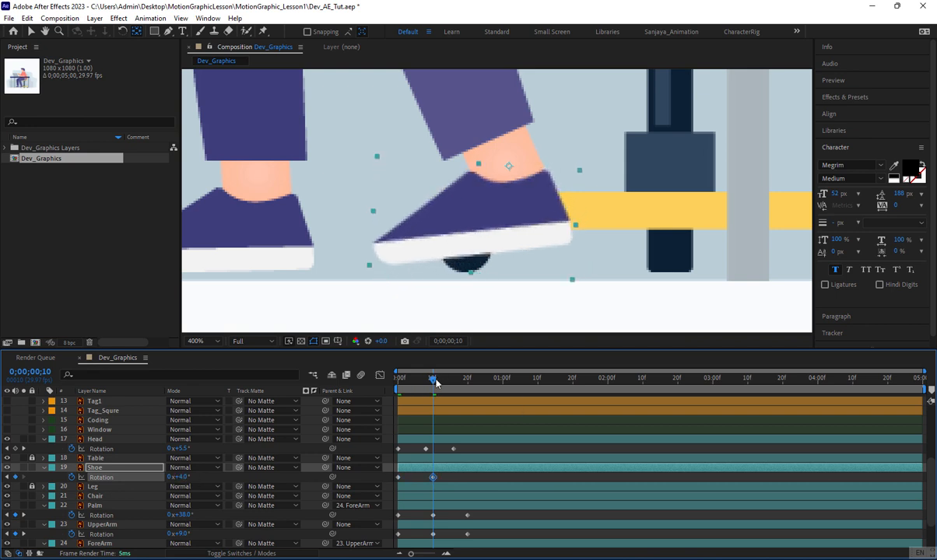
drag(436, 381, 470, 395)
mouse_move(186, 476)
mouse_down()
mouse_move(173, 477)
mouse_move(183, 477)
mouse_up()
key(Home)
key(space)
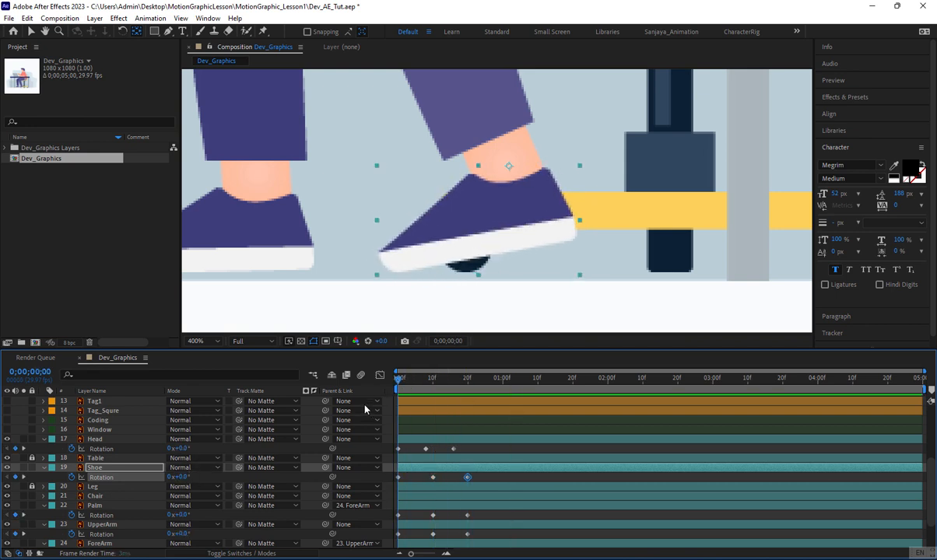
Copy the Shoe's frame 20 Rotation keyframe onto 0;00;00;00 and preview the whole character's animation
drag(404, 474, 385, 487)
drag(473, 474, 464, 481)
click(475, 479)
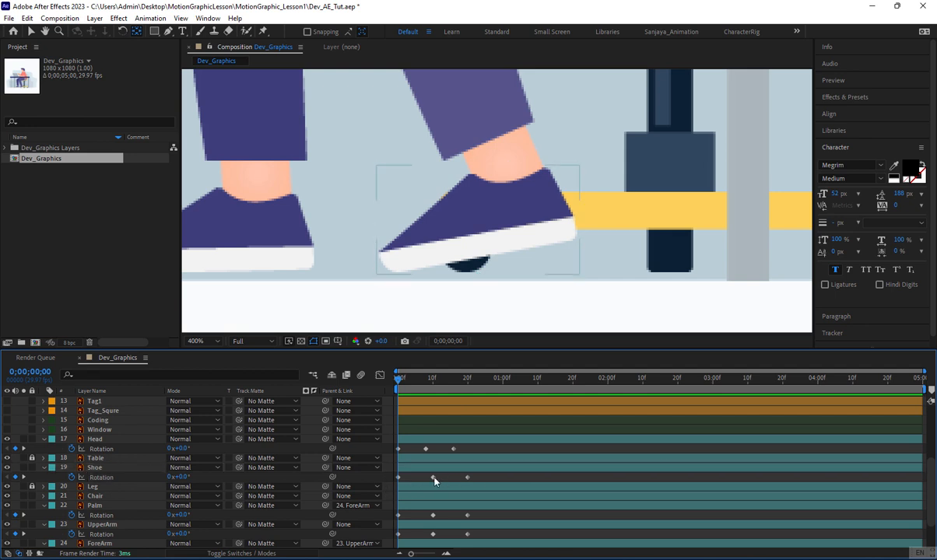
key(ctrl+v)
key(space)
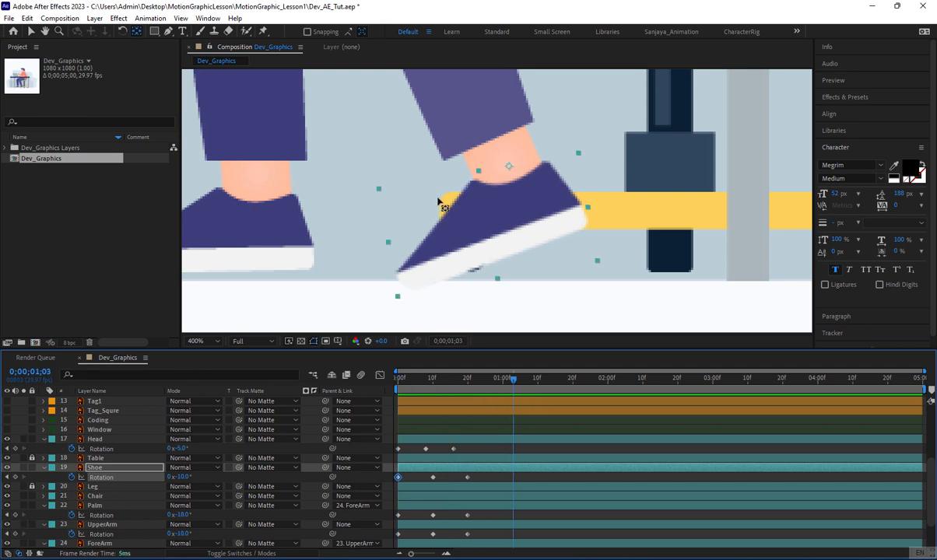
scroll(441, 206, down, 6)
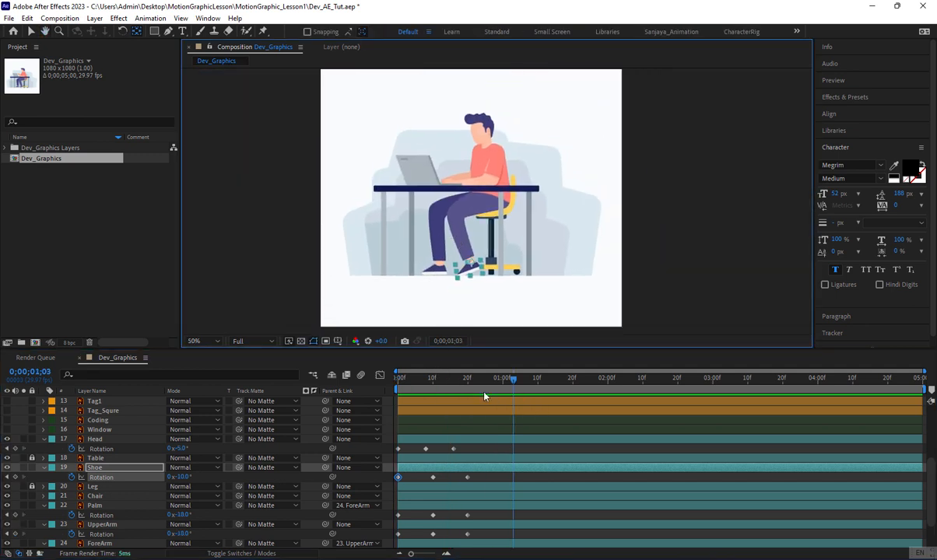
key(space)
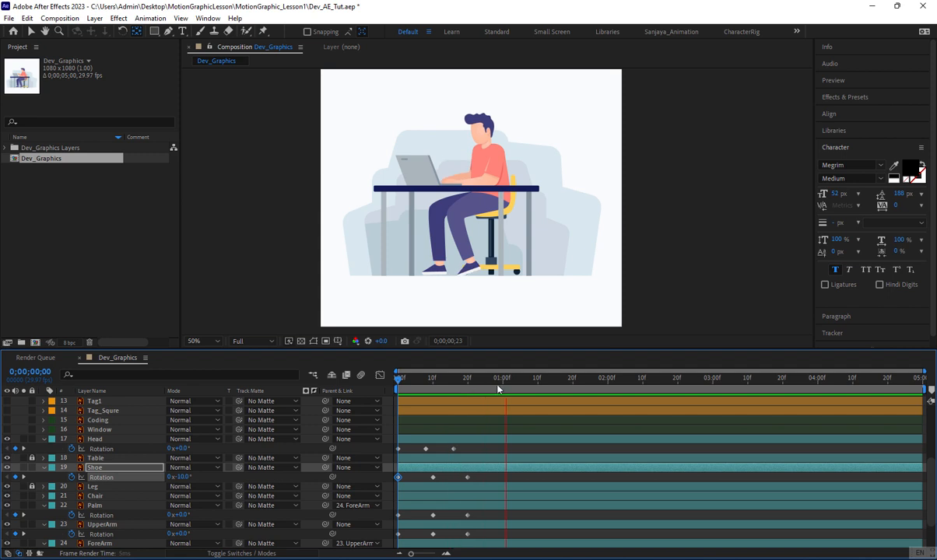
Shorten the work area to end just after 0;00;01;13 and preview the character's movement within it
drag(496, 389, 546, 394)
key(n)
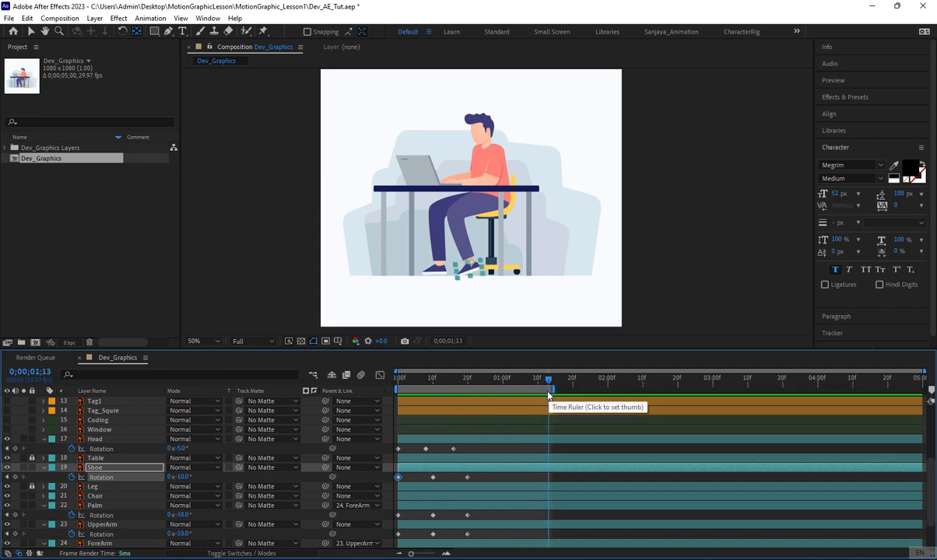
key(space)
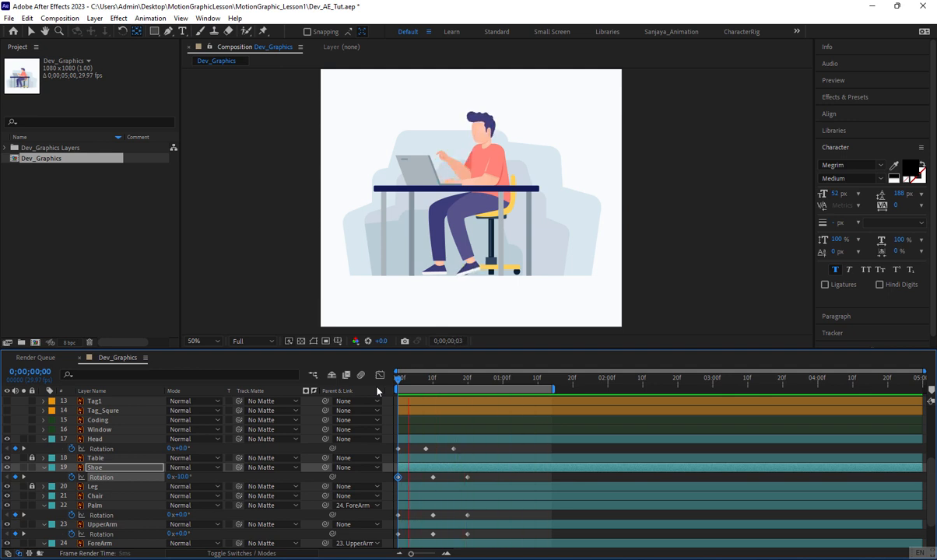
key(space)
Select all Rotation keyframes of the Head, Shoe, Palm, UpperArm and ForeArm layers and apply Easy Ease to them
scroll(489, 456, up, 1)
mouse_move(488, 456)
mouse_down()
mouse_move(418, 465)
mouse_move(380, 493)
mouse_move(399, 554)
mouse_move(382, 548)
mouse_up()
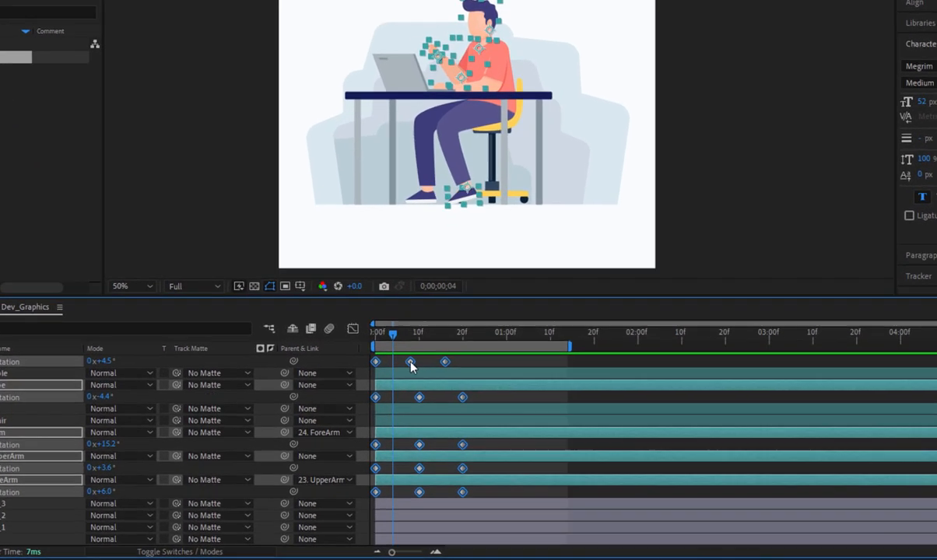
right_click(424, 402)
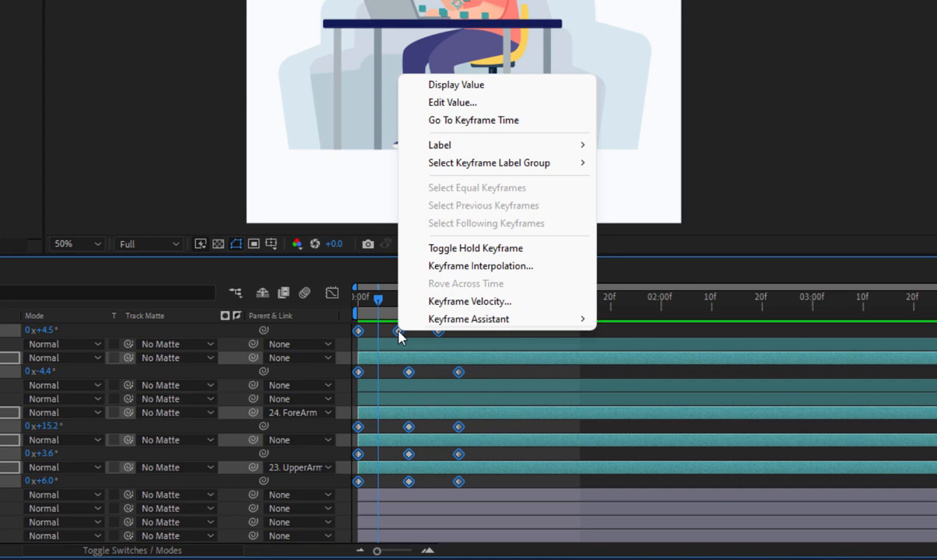
mouse_move(531, 320)
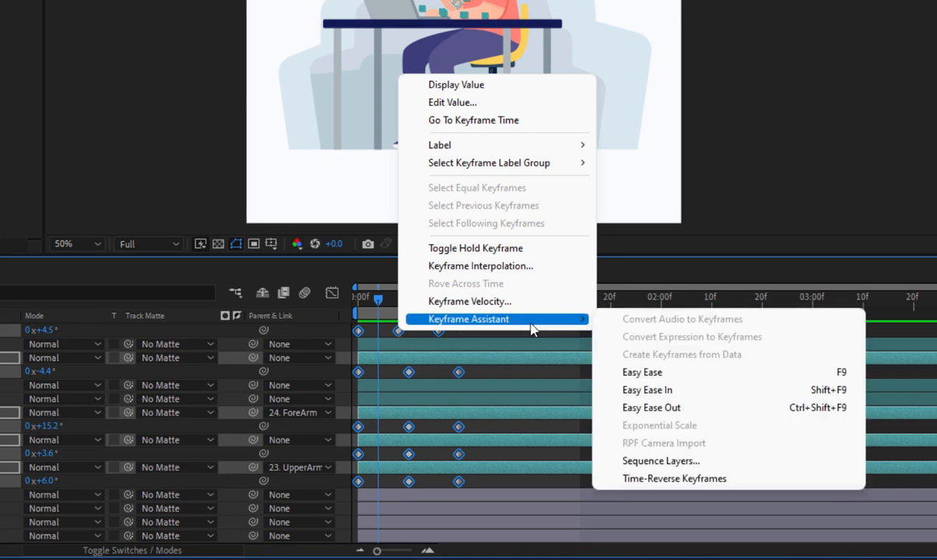
click(686, 381)
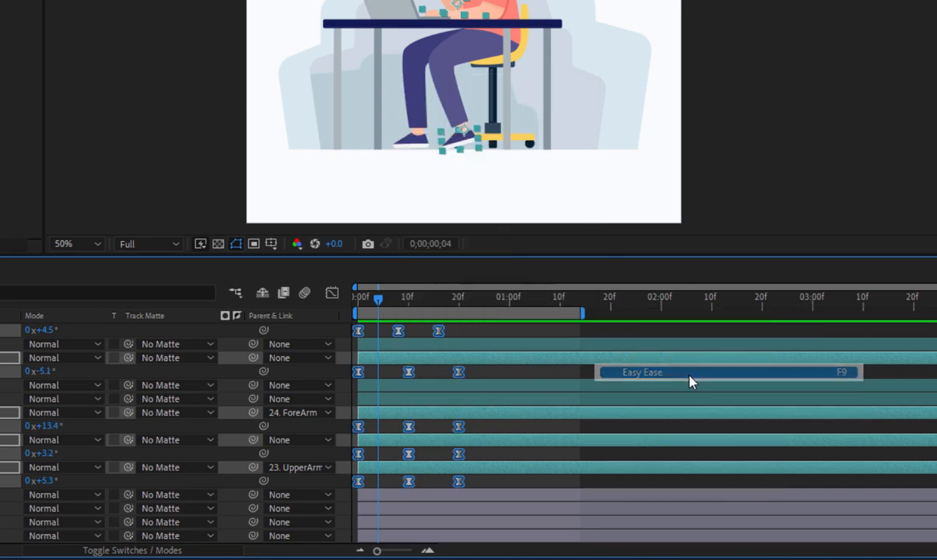
Clear the keyframe selection and preview the eased character animation from the first frame
scroll(521, 381, up, 1)
scroll(521, 381, up, 1)
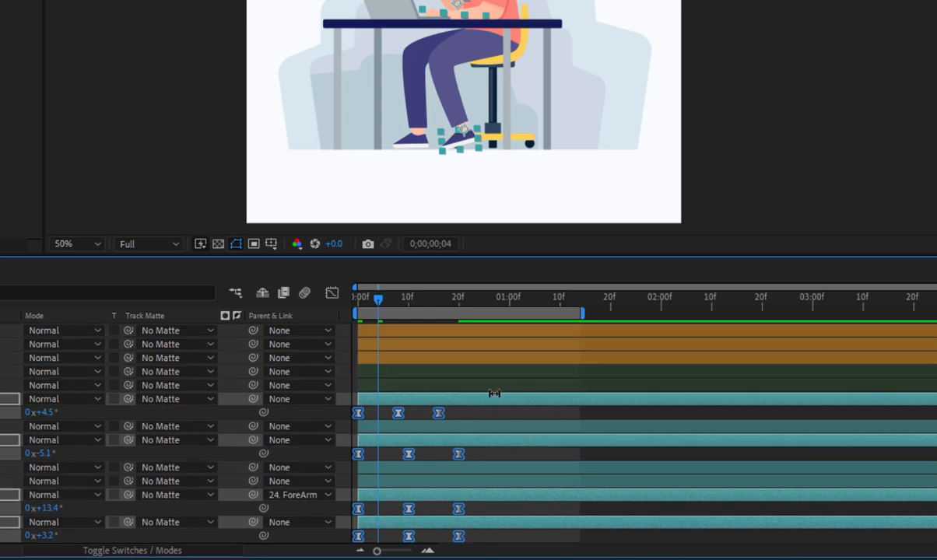
click(485, 412)
drag(378, 305, 332, 317)
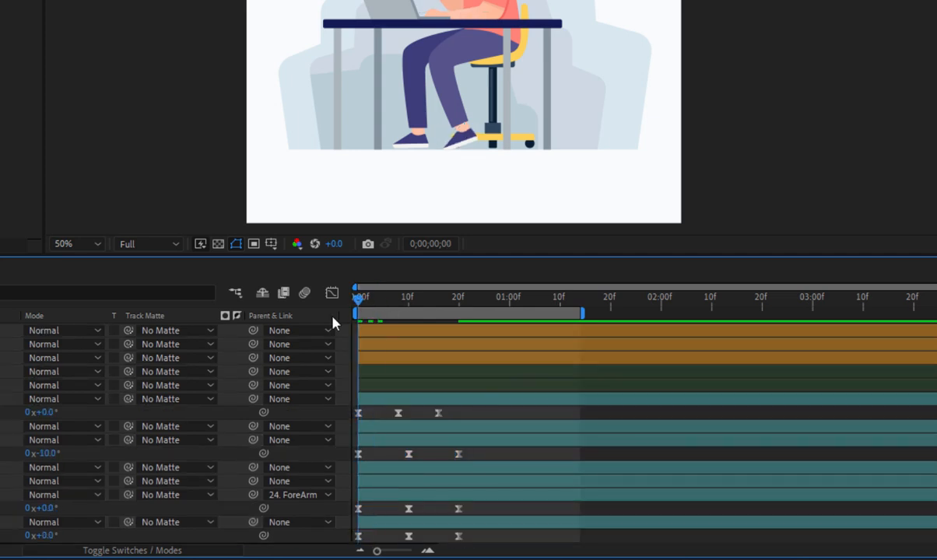
key(space)
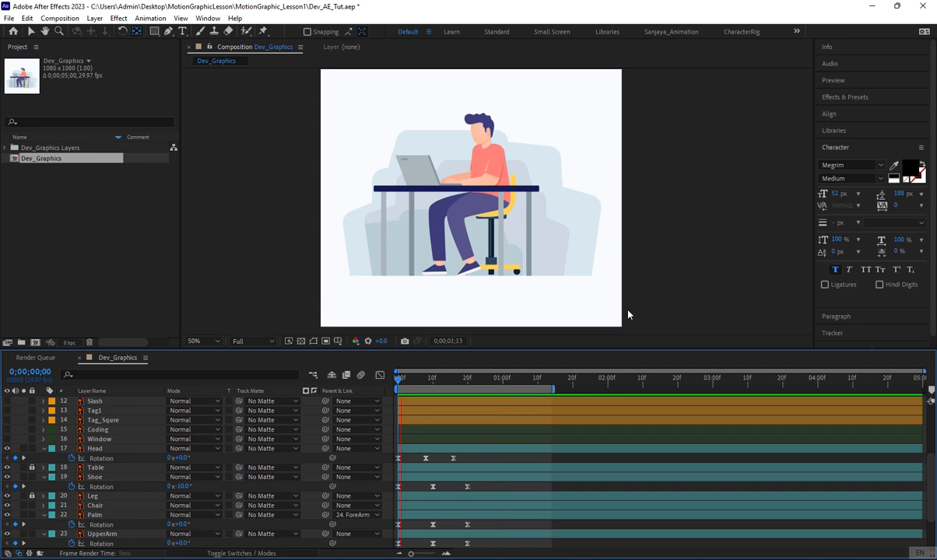
key(space)
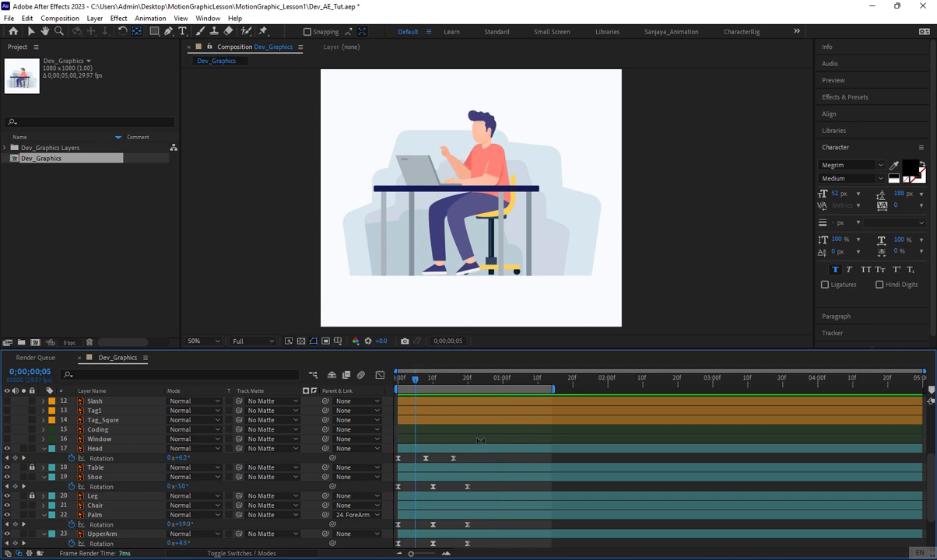
Select all Rotation keyframes of the Palm, UpperArm and ForeArm layers and show their speed curves in the Graph Editor
scroll(479, 441, down, 3)
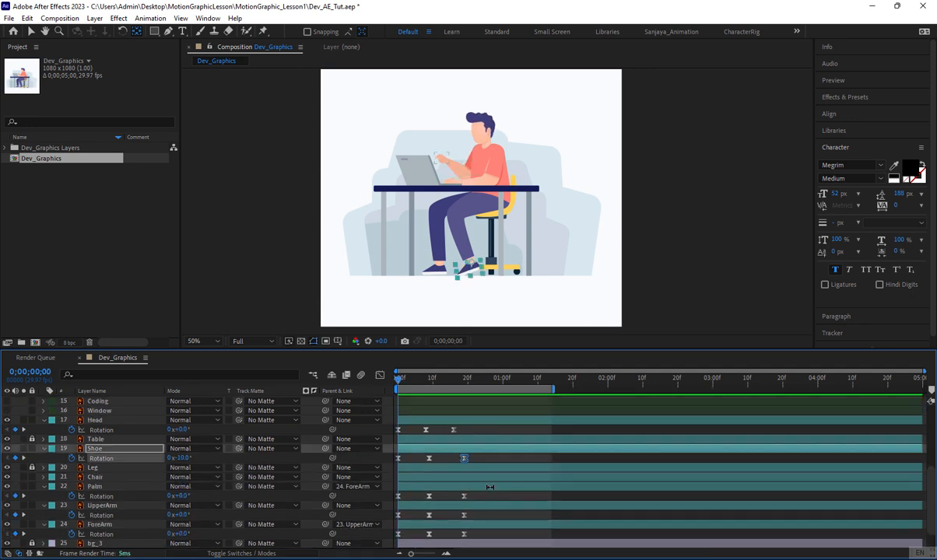
click(488, 488)
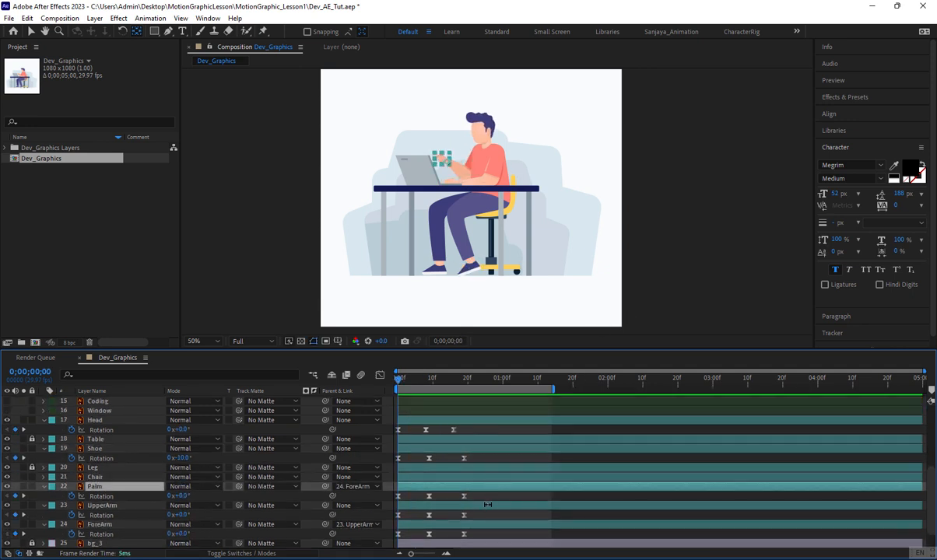
drag(486, 493, 381, 539)
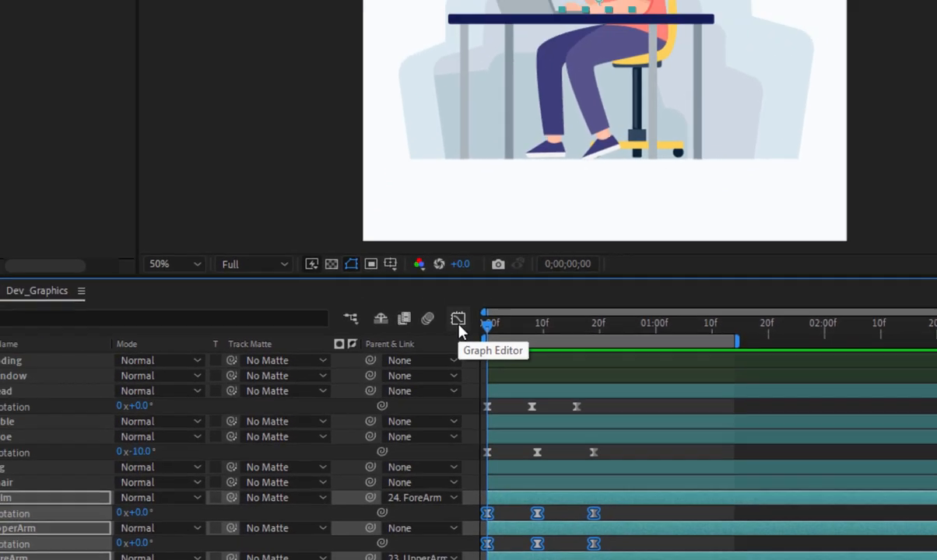
click(495, 292)
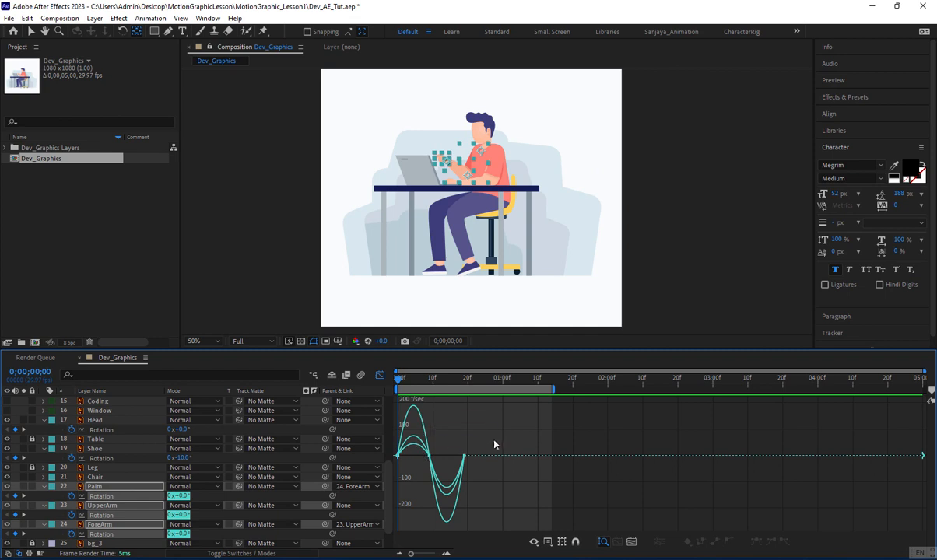
click(447, 554)
click(447, 553)
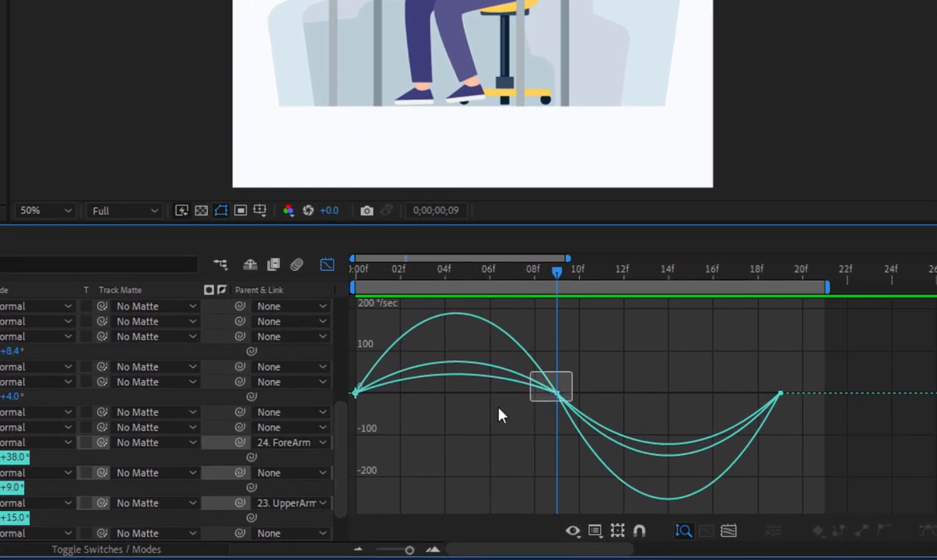
Lengthen the outgoing ease handles of all the arm Rotation keyframes in the speed graph, and preview the motion from the start
drag(570, 372, 331, 418)
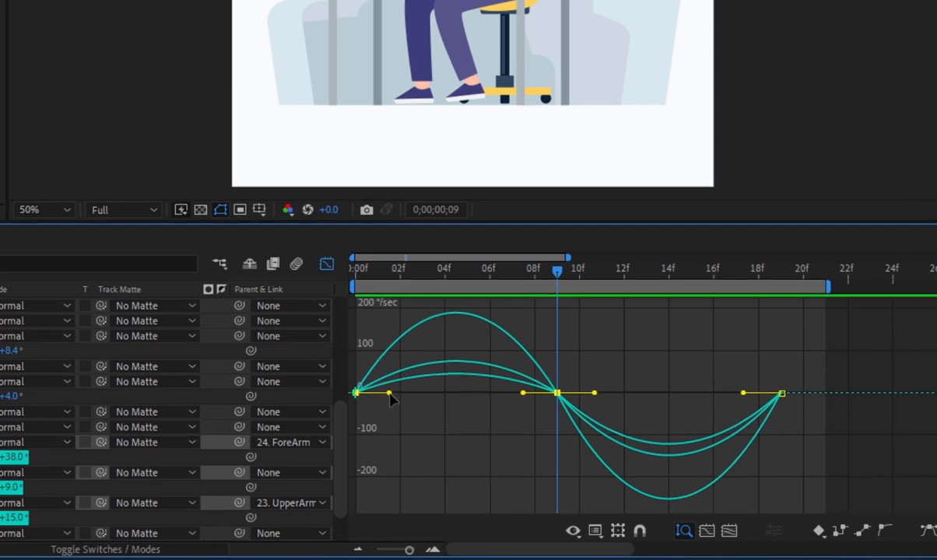
drag(394, 395, 441, 396)
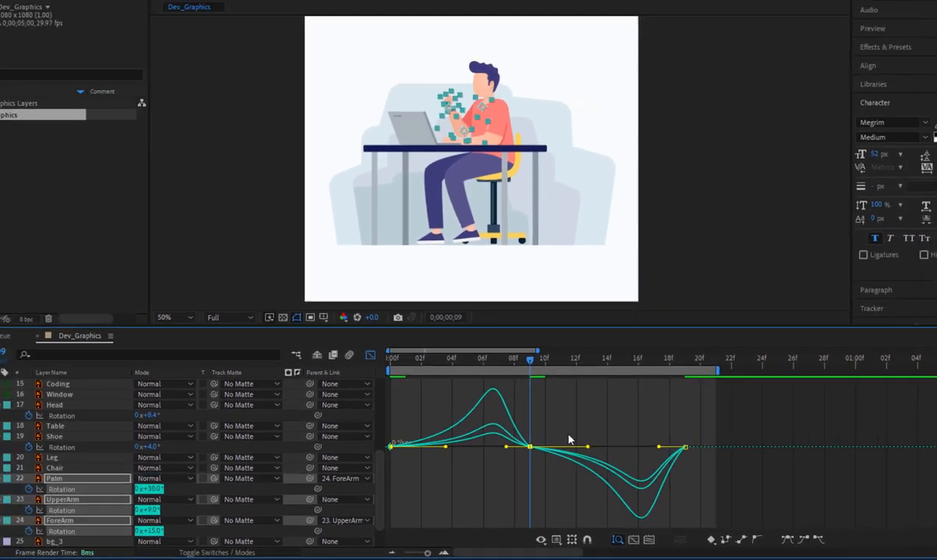
click(586, 408)
key(Home)
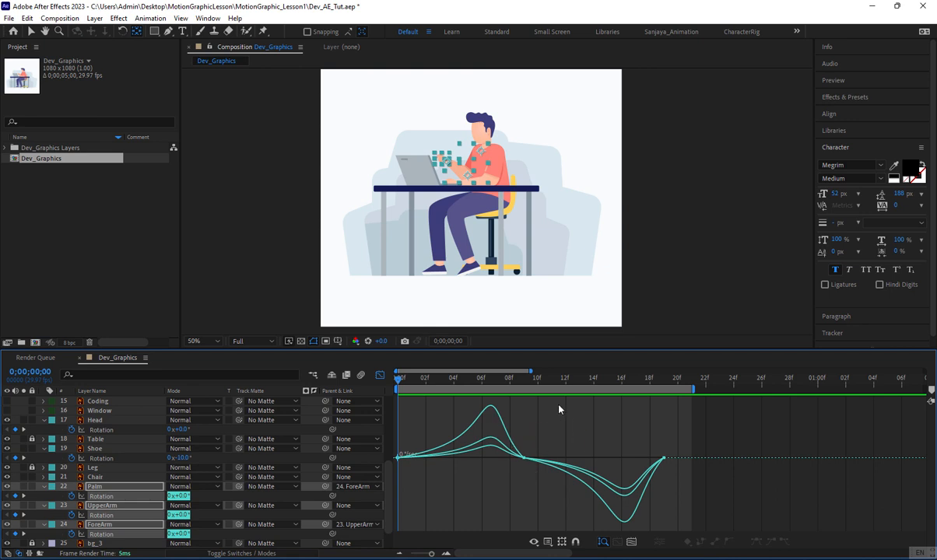
key(space)
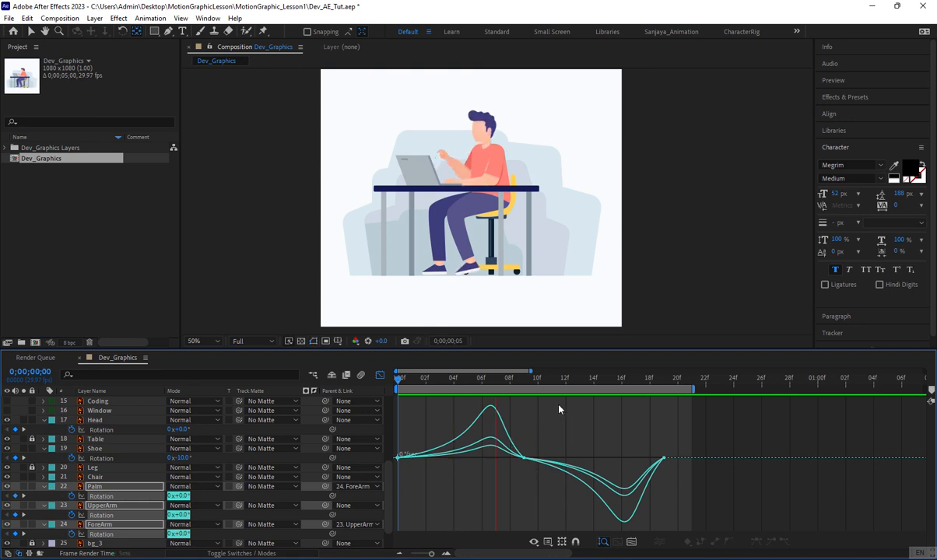
key(space)
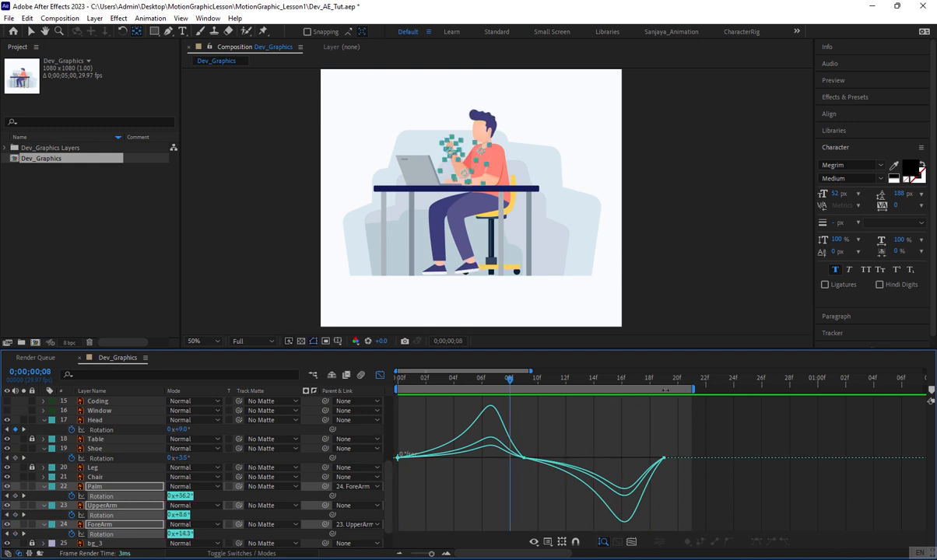
Reset the work area to the full composition, leave the Graph Editor and play the animation from the first frame
double_click(665, 390)
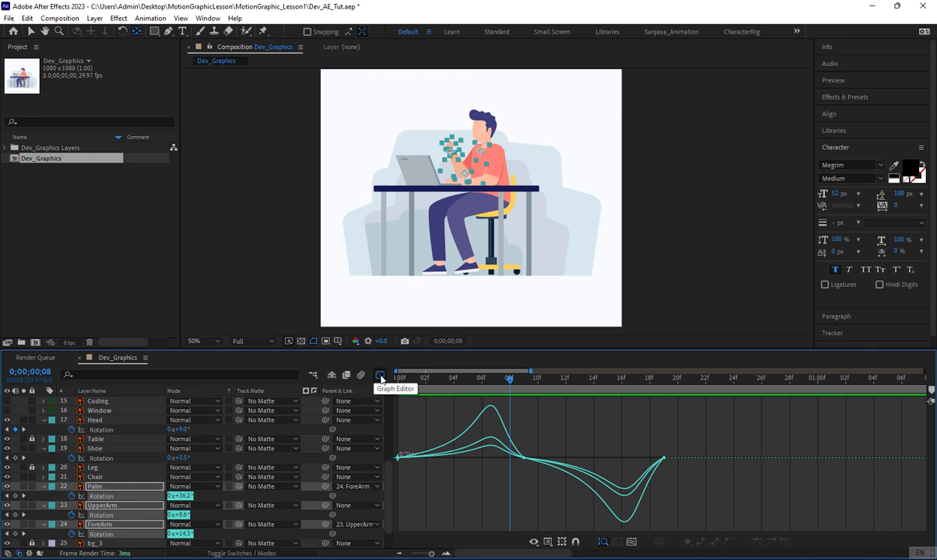
click(380, 376)
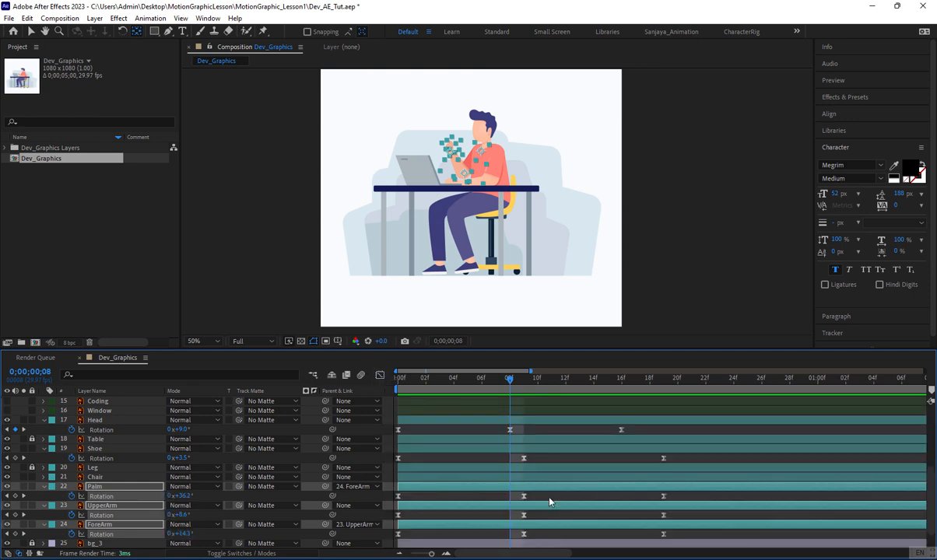
click(515, 467)
drag(469, 378, 384, 384)
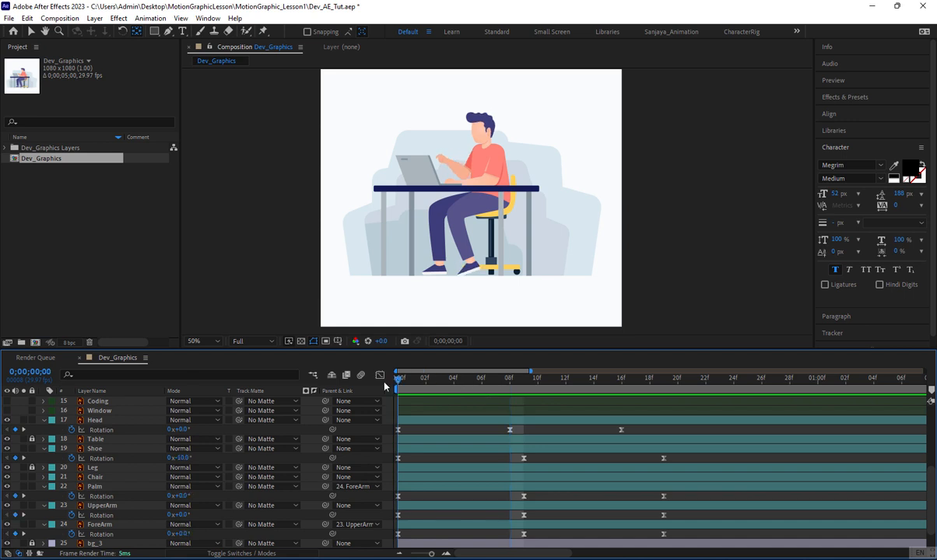
key(space)
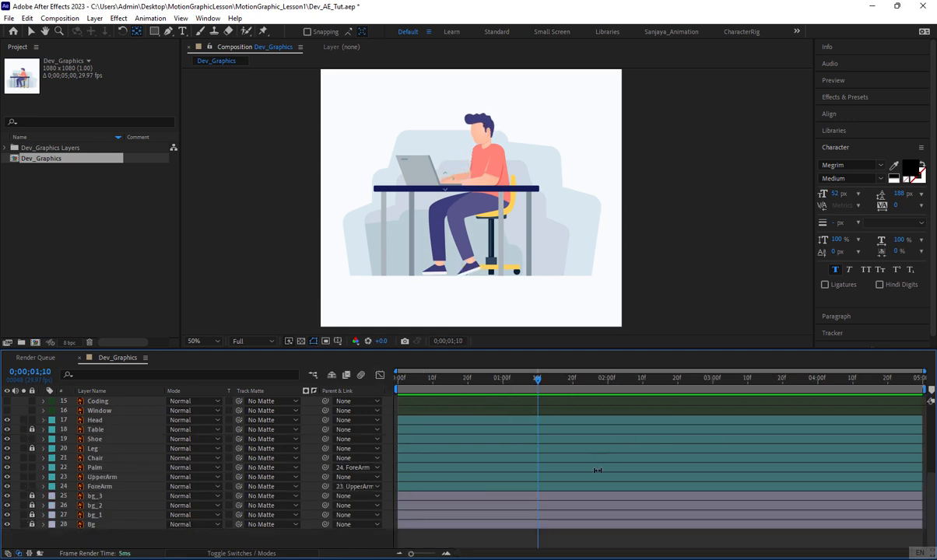
End the work area at 0;00;01;10 and preview the character's animation within it from the first frame
key(n)
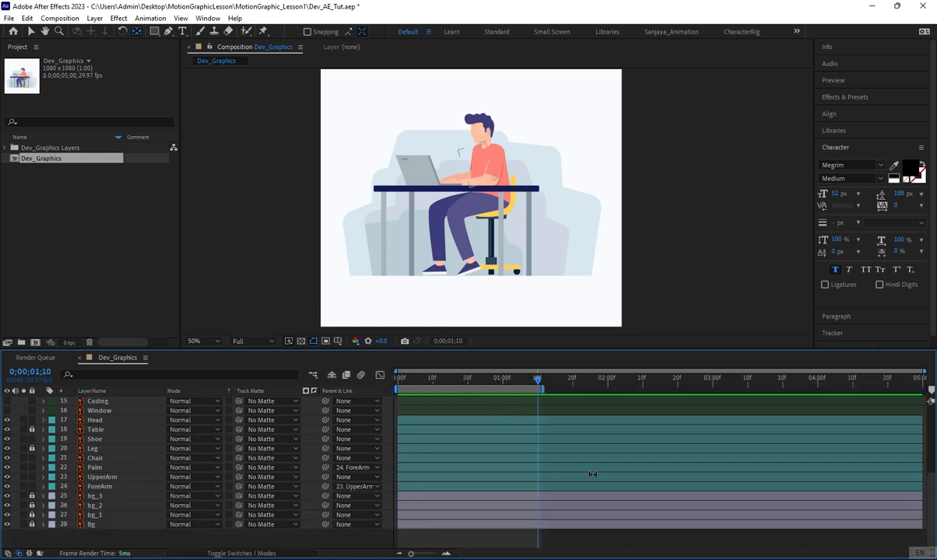
scroll(592, 473, up, 5)
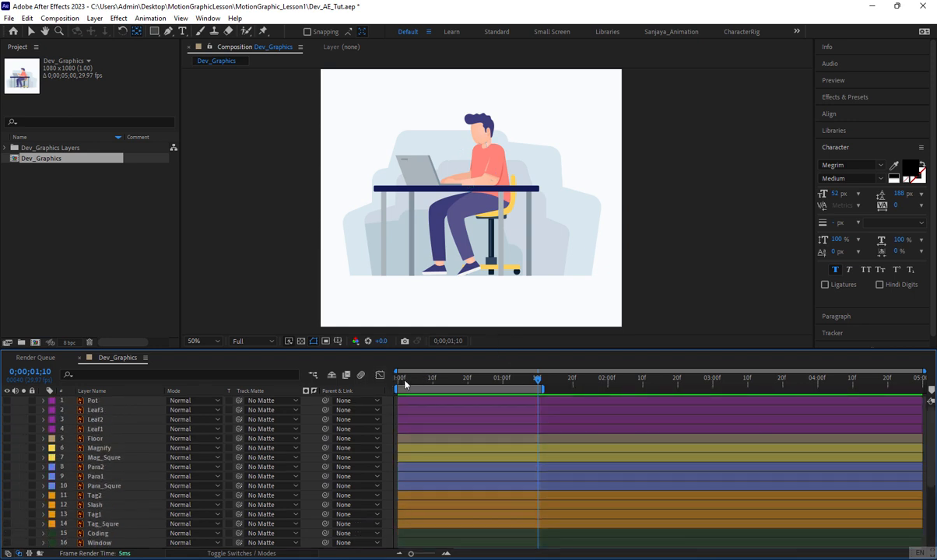
key(Home)
scroll(481, 449, down, 4)
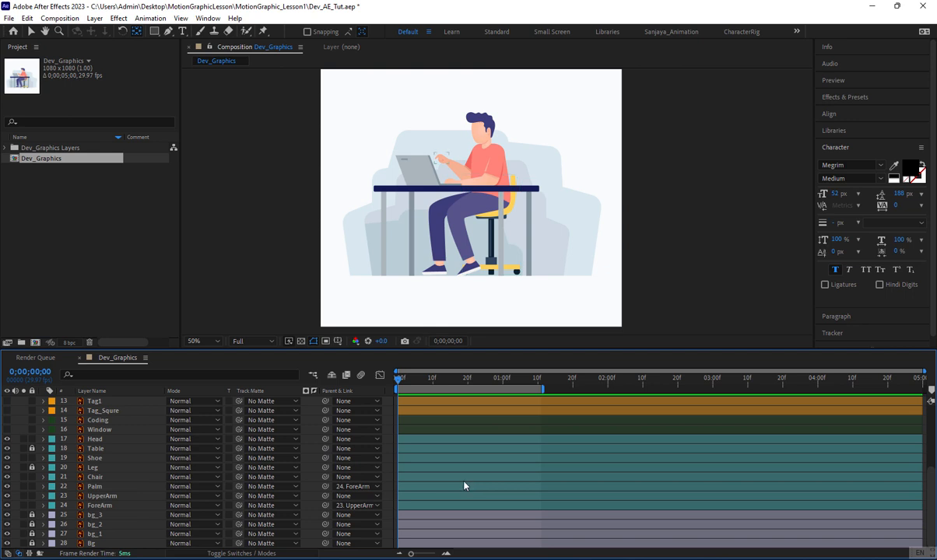
key(space)
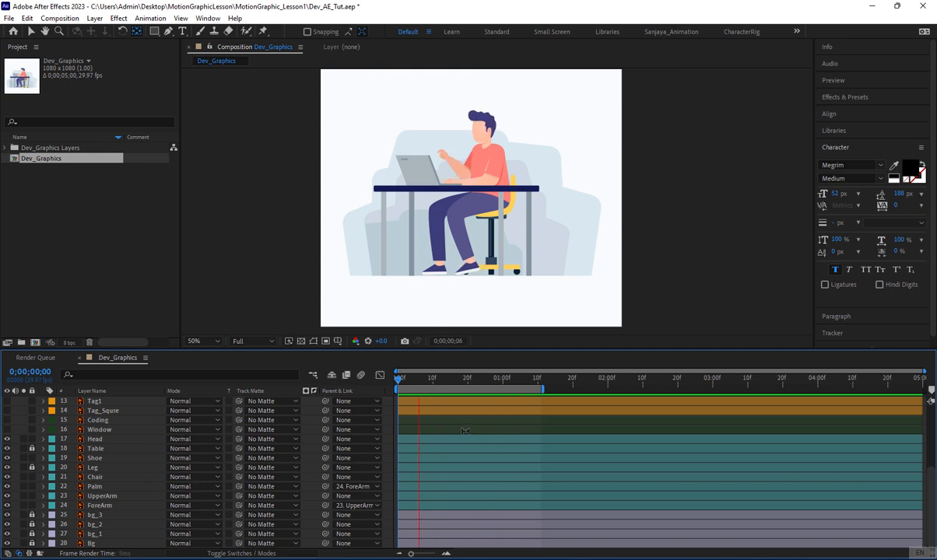
key(space)
Reveal the Rotation keyframes of the Palm, UpperArm and ForeArm layers, select the last one on each and preview the motion
click(94, 487)
shift+click(101, 504)
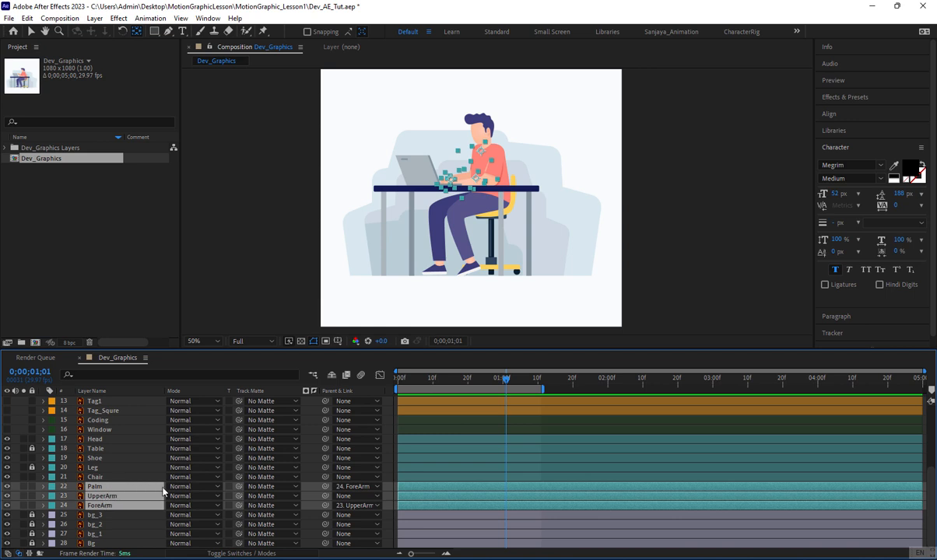
key(r)
scroll(468, 458, down, 1)
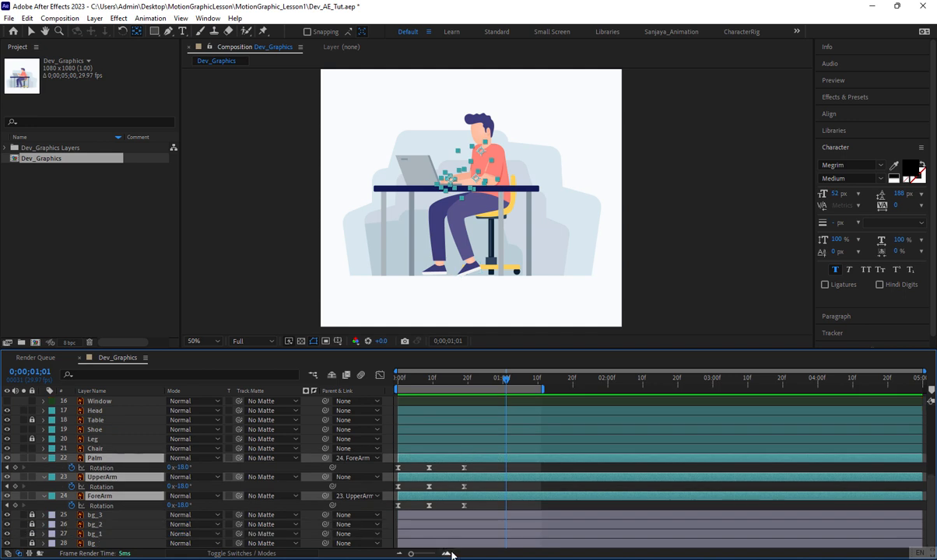
click(446, 554)
drag(511, 554, 425, 554)
drag(512, 468, 552, 537)
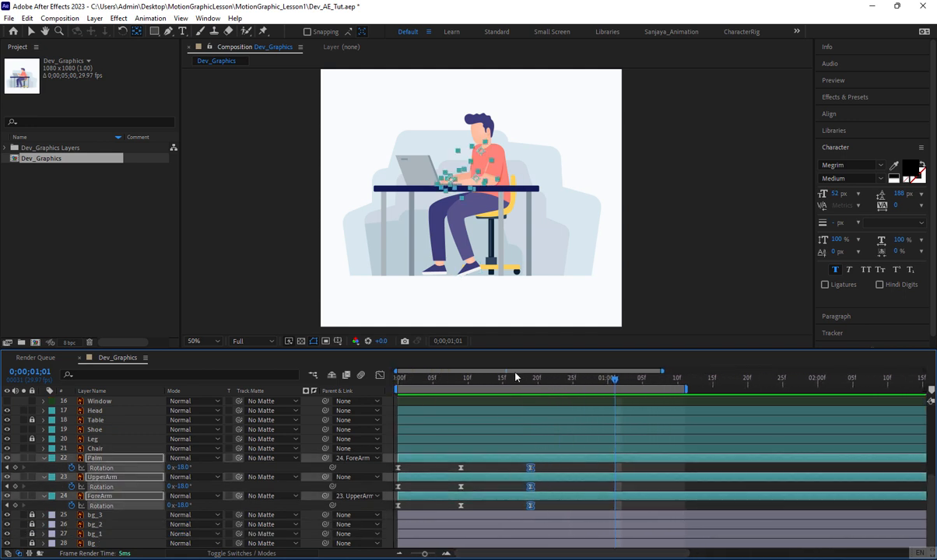
drag(413, 380, 391, 390)
key(space)
key(space)
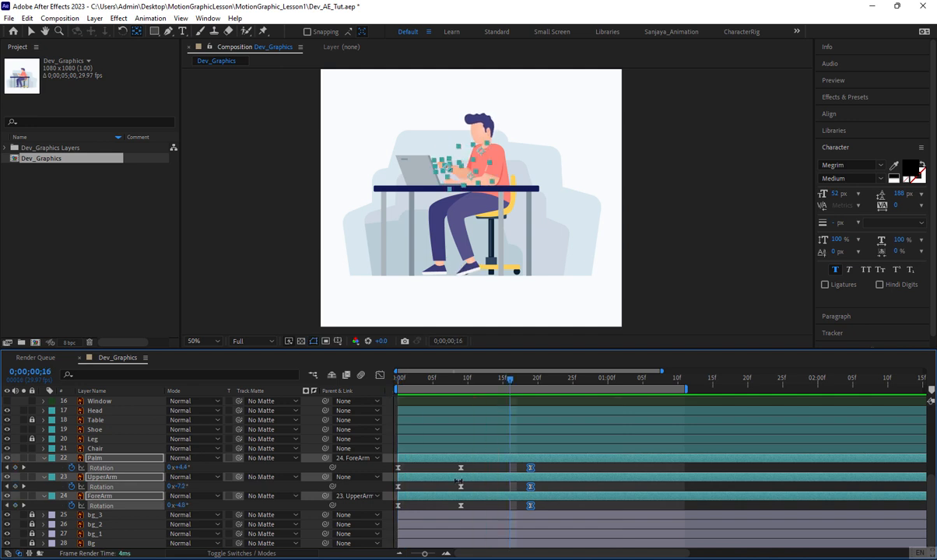
Move the middle Rotation keyframes of the Palm, UpperArm and ForeArm layers to about frame 12 and preview the new timing
drag(469, 464, 483, 513)
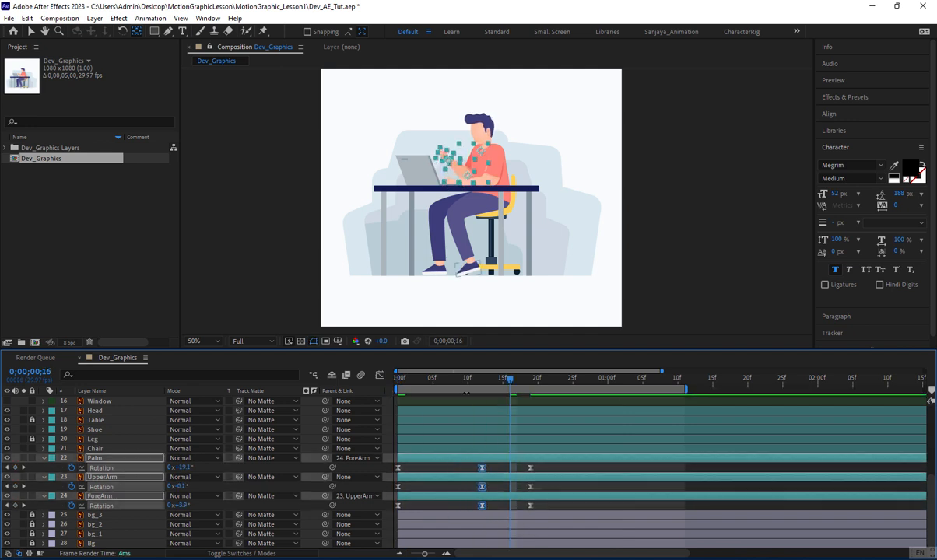
drag(464, 379, 340, 392)
key(space)
scroll(571, 453, up, 4)
key(space)
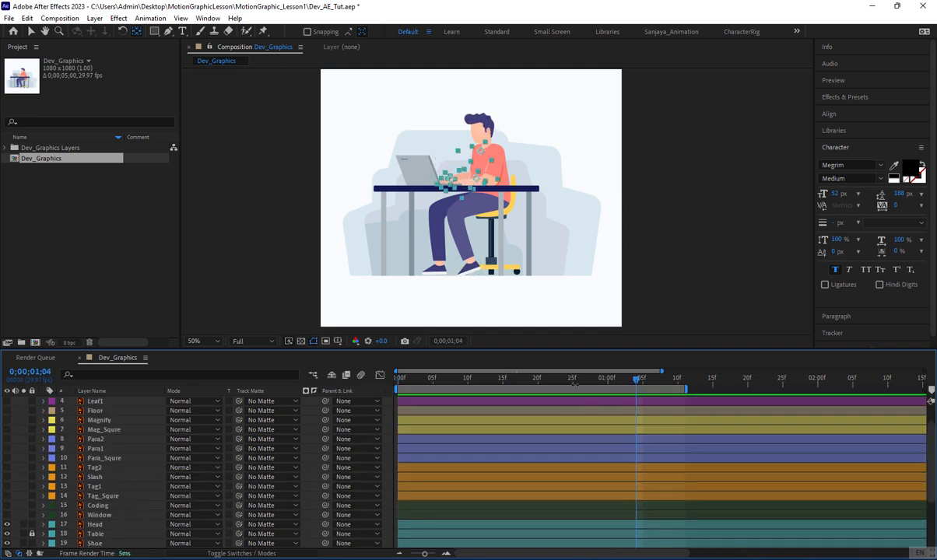
drag(636, 380, 537, 383)
key(space)
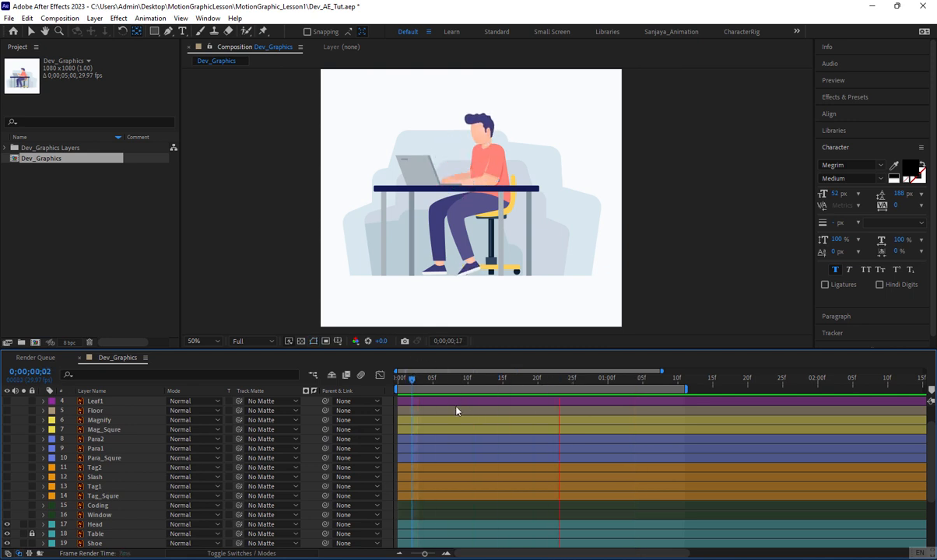
key(space)
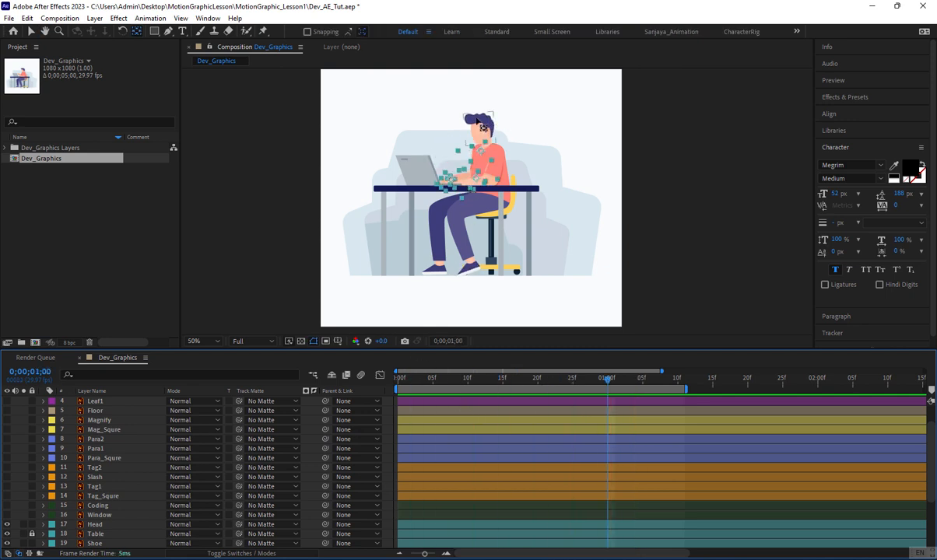
Select the character's Head layer and reveal its keyframed properties
click(480, 123)
key(u)
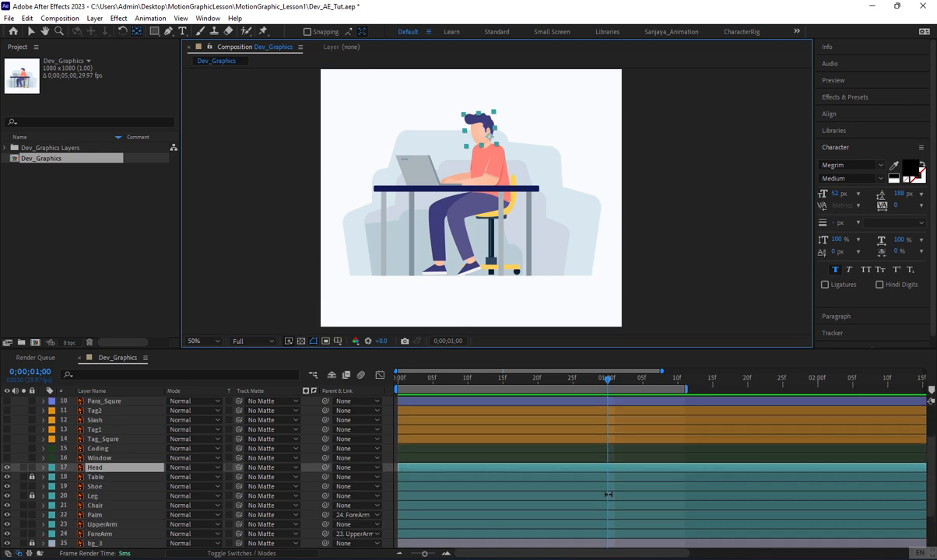